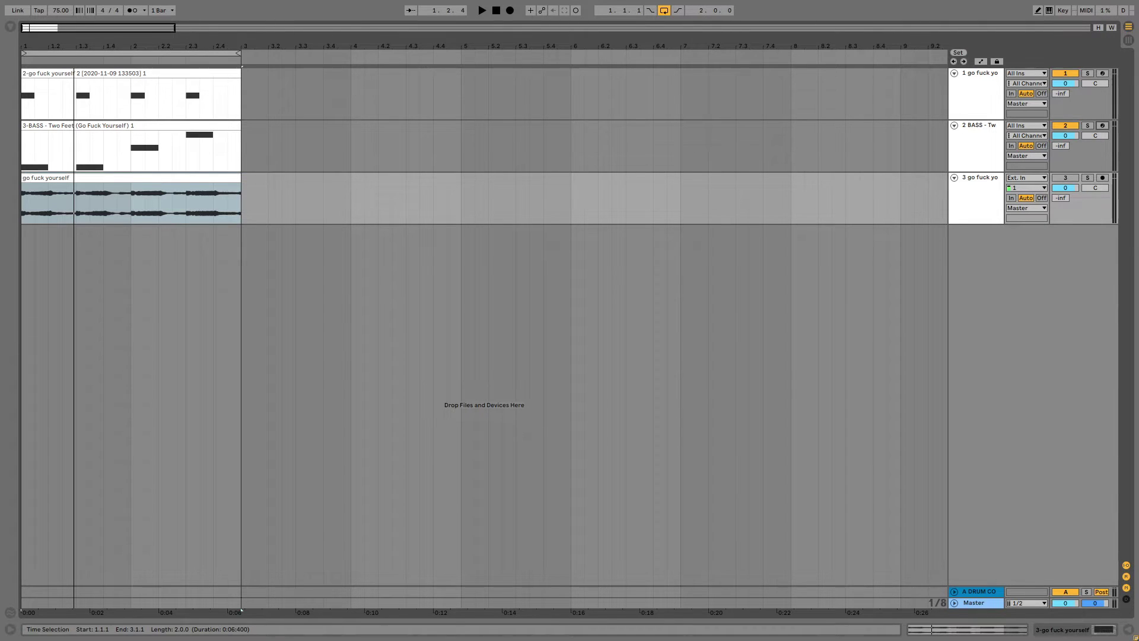
- Listen to the original song clip on its own, followed by the recreated MIDI parts, to compare them
{"action": "left_click", "coordinate": [17, 140]}
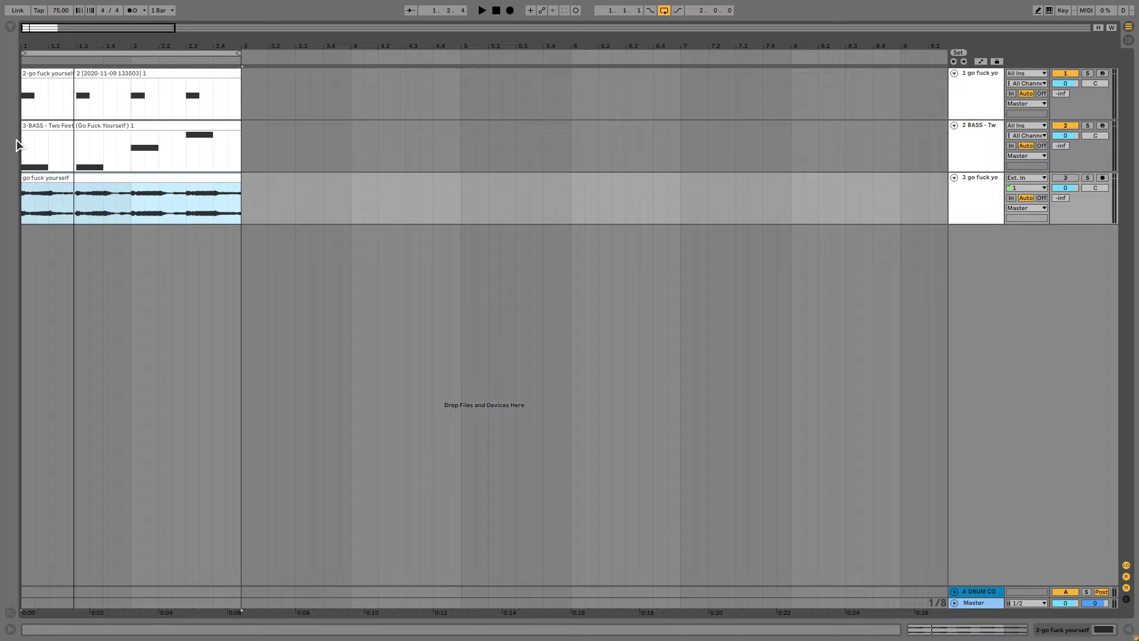
{"action": "key", "text": "space"}
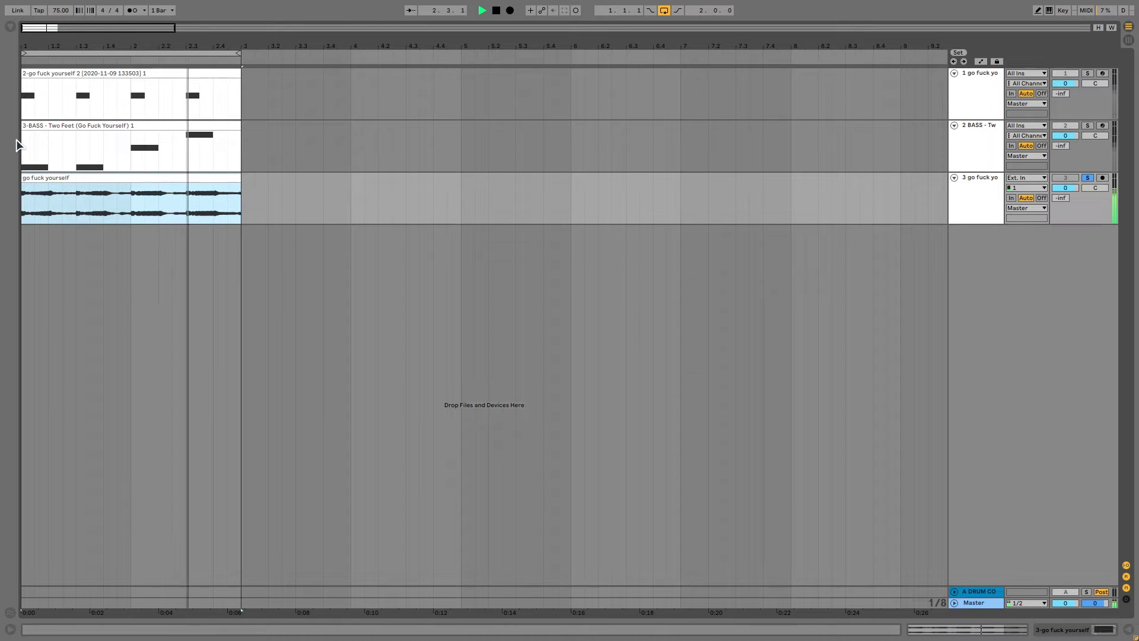
{"action": "key", "text": "space"}
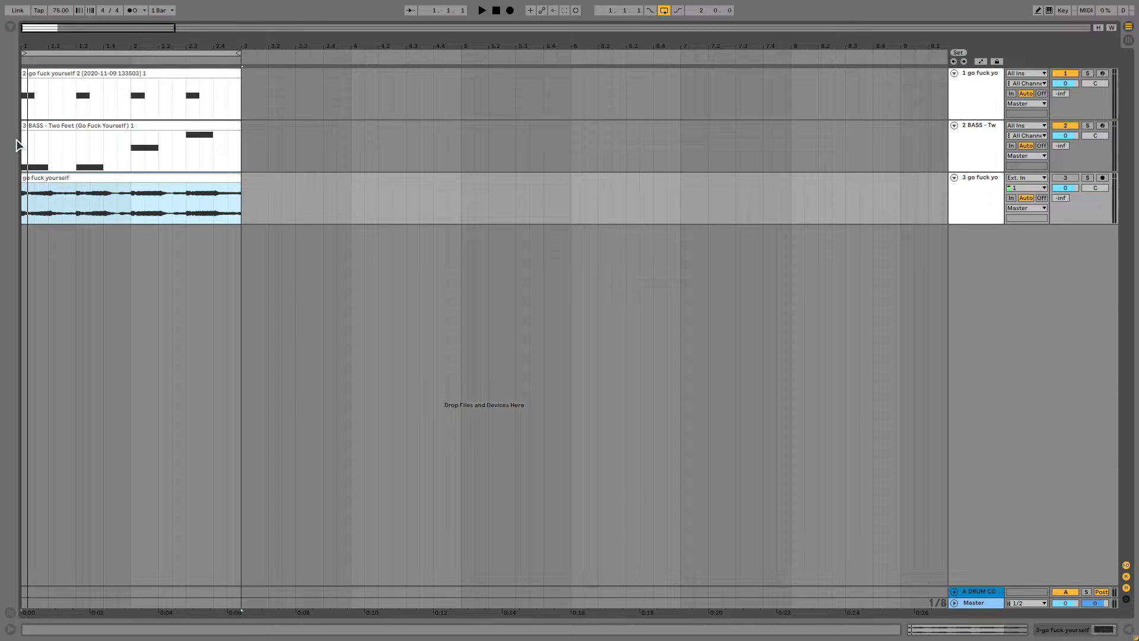
{"action": "key", "text": "space"}
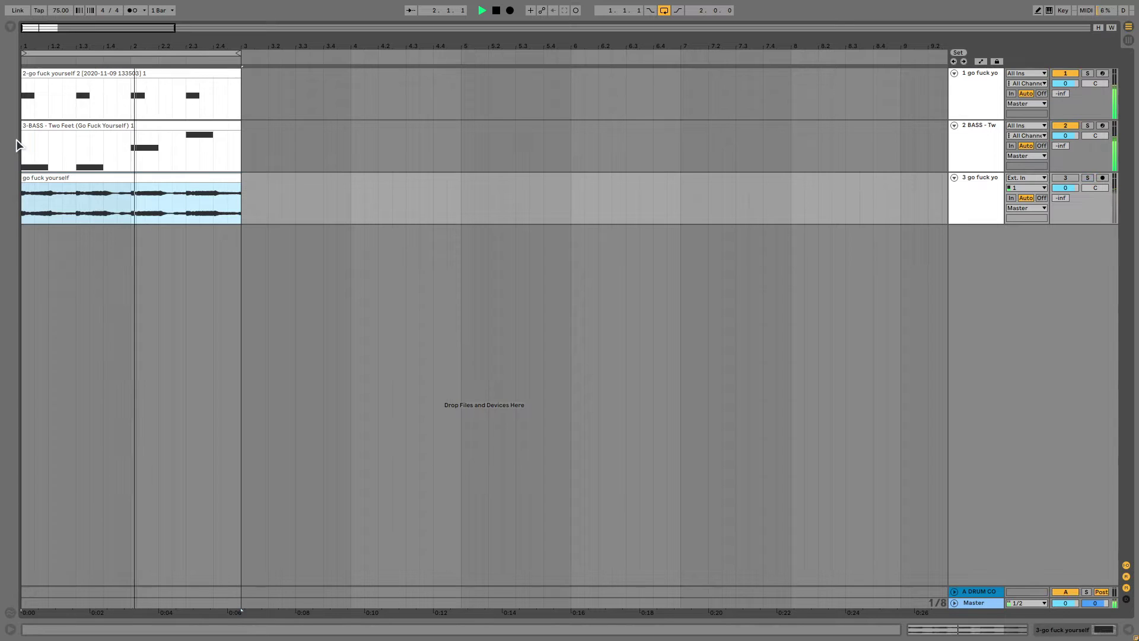
{"action": "key", "text": "s"}
{"action": "key", "text": "s"}
{"action": "key", "text": "s"}
{"action": "key", "text": "s"}
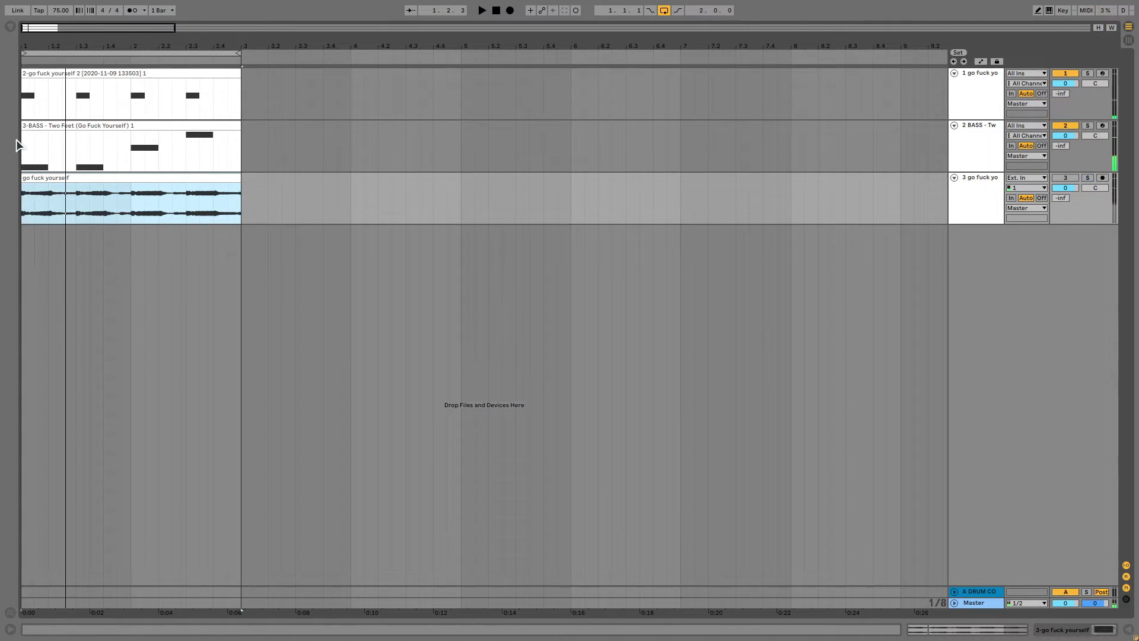
{"action": "key", "text": "space"}
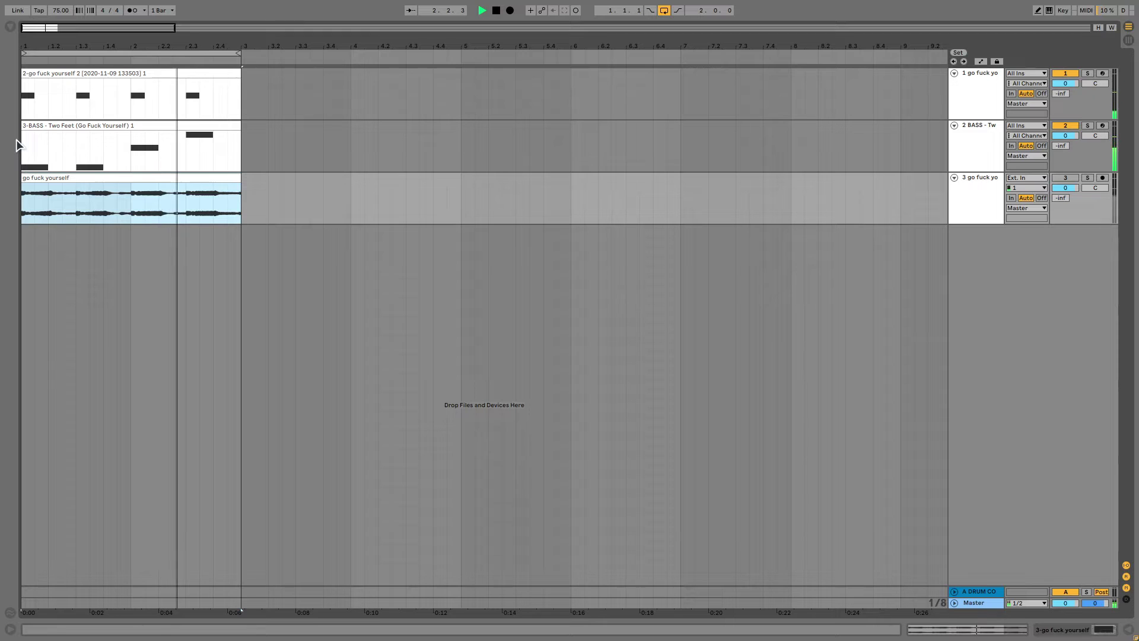
{"action": "key", "text": "space"}
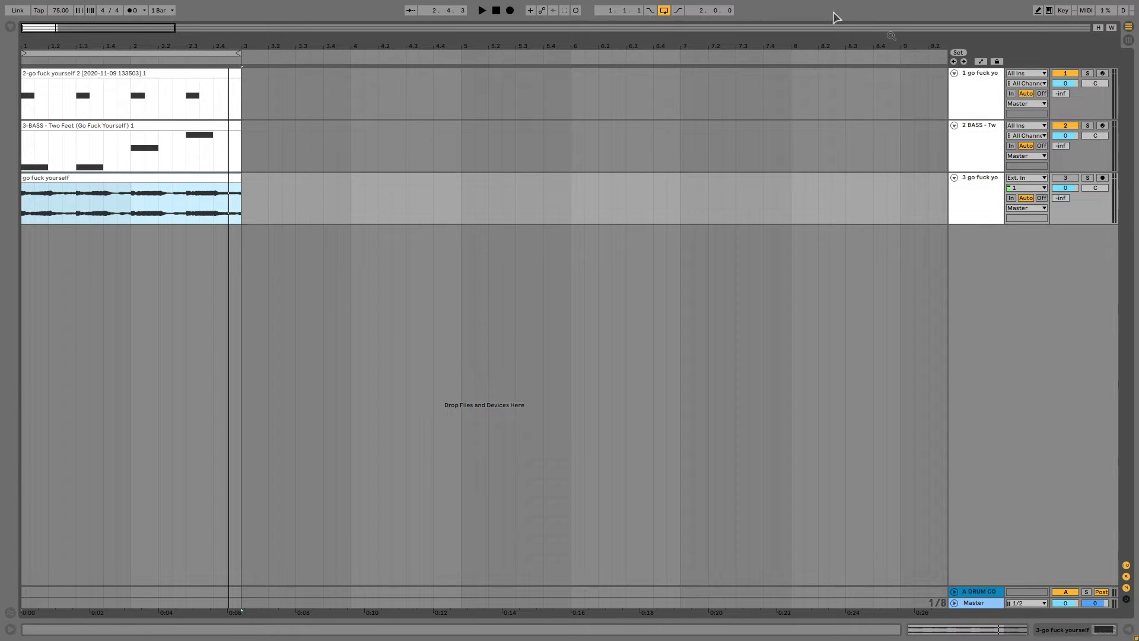
- Deactivate the two MIDI tracks and open the Serum instance in the bass rack's Saw Bass chain
{"action": "left_click", "coordinate": [1065, 73]}
{"action": "key", "text": "space"}
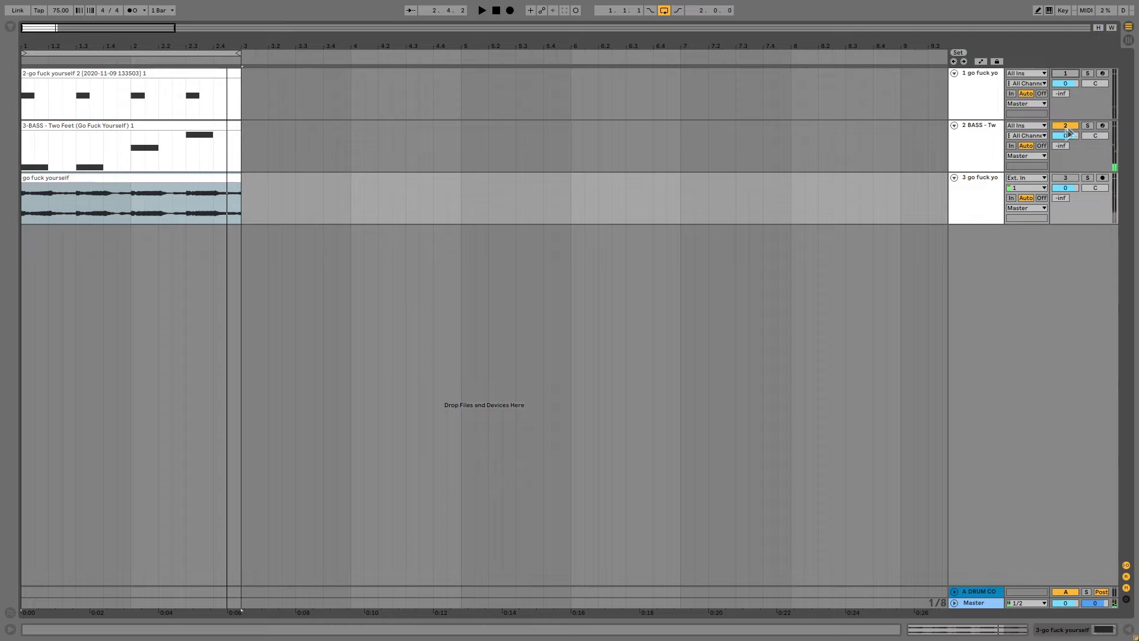
{"action": "left_click", "coordinate": [977, 143]}
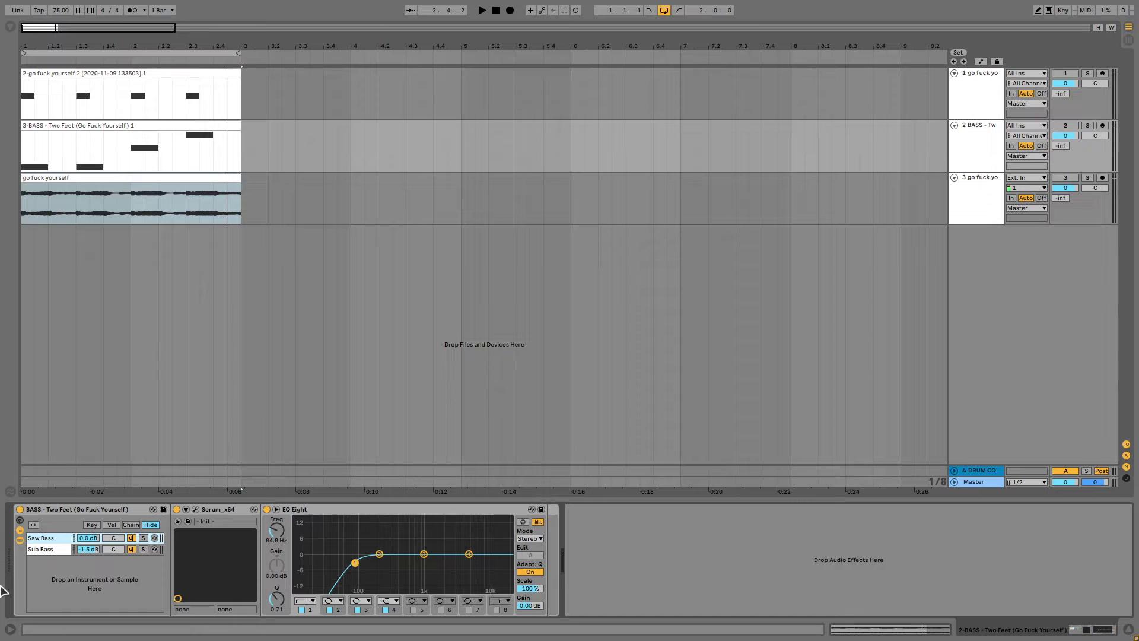
{"action": "double_click", "coordinate": [63, 539]}
{"action": "double_click", "coordinate": [63, 539]}
{"action": "left_click", "coordinate": [219, 509]}
{"action": "left_click", "coordinate": [297, 509]}
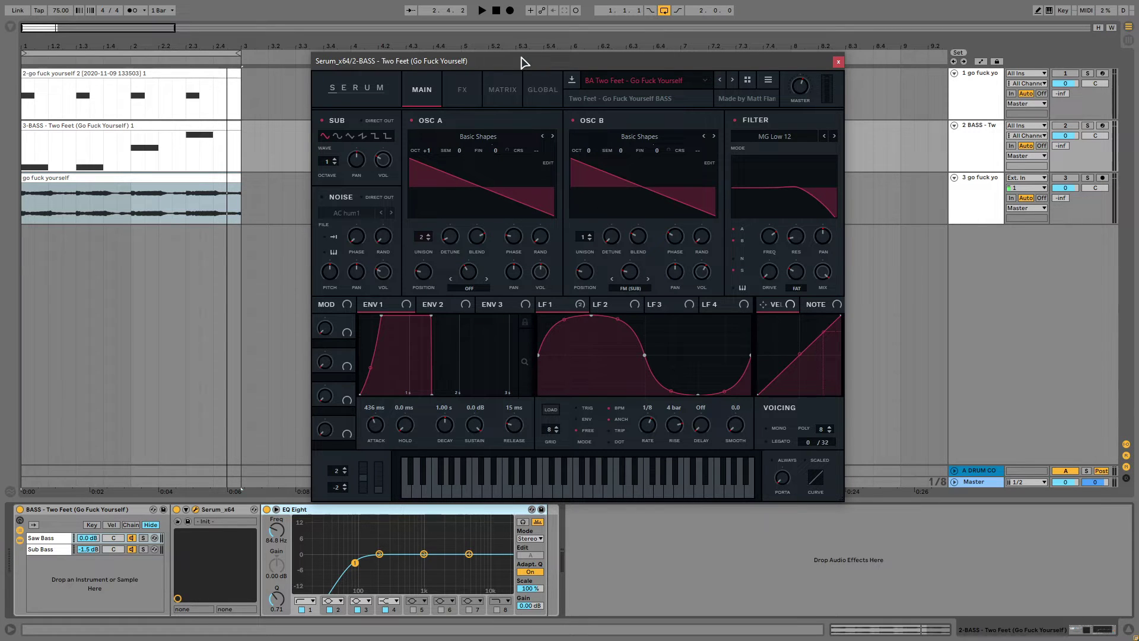
- Review the finished bass patch's effects, modulation matrix and global settings, ending on its main page
{"action": "left_click", "coordinate": [458, 95]}
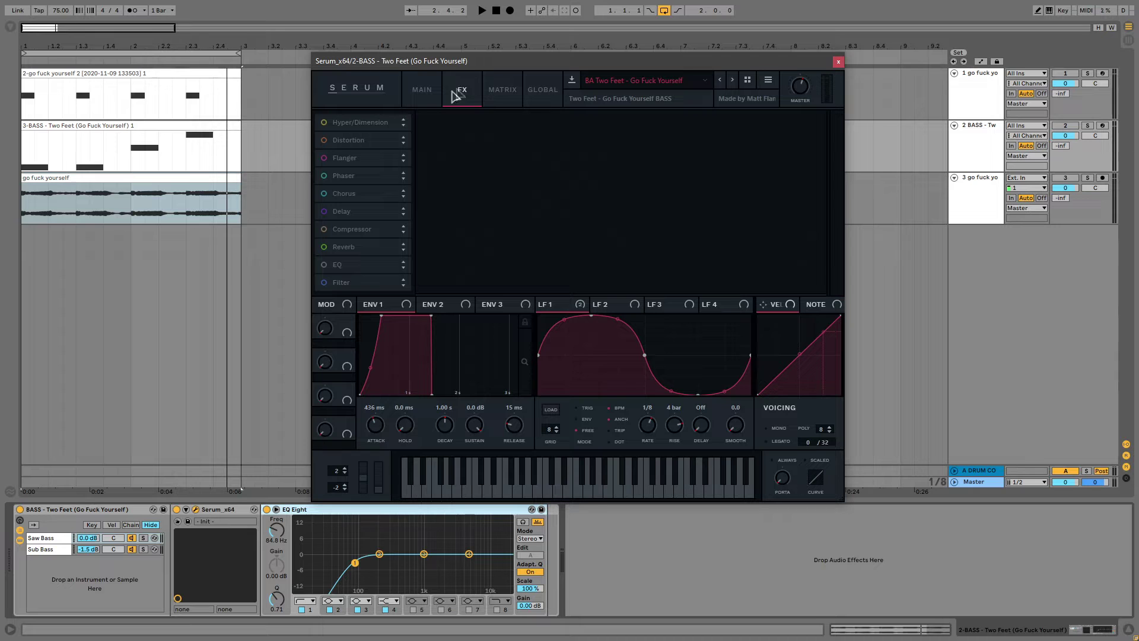
{"action": "left_click", "coordinate": [509, 90]}
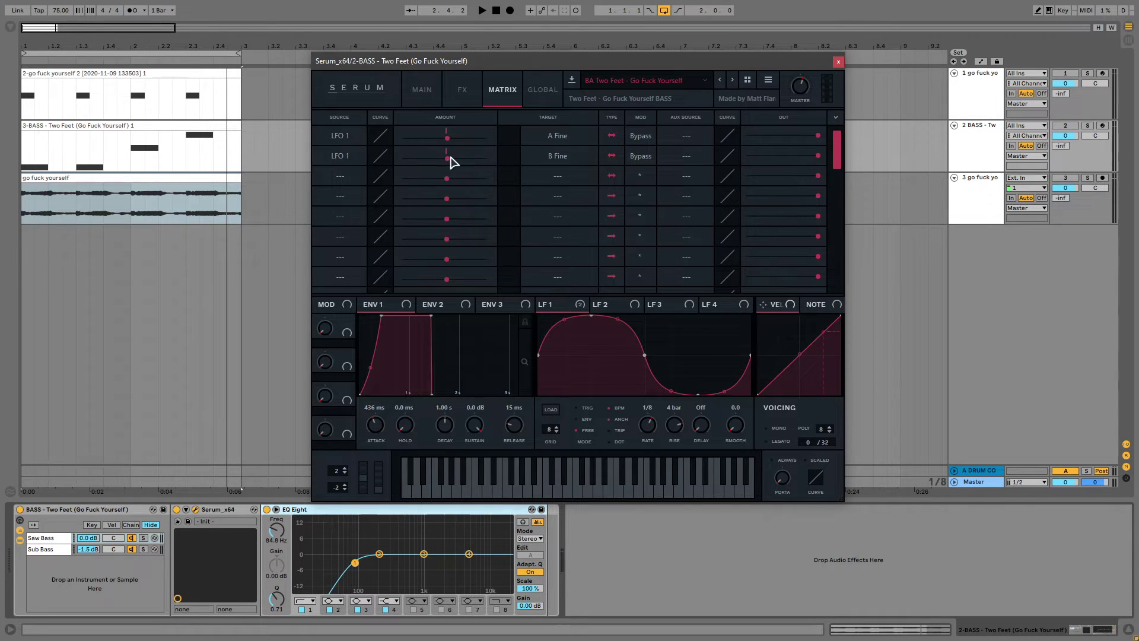
{"action": "mouse_move", "coordinate": [451, 160]}
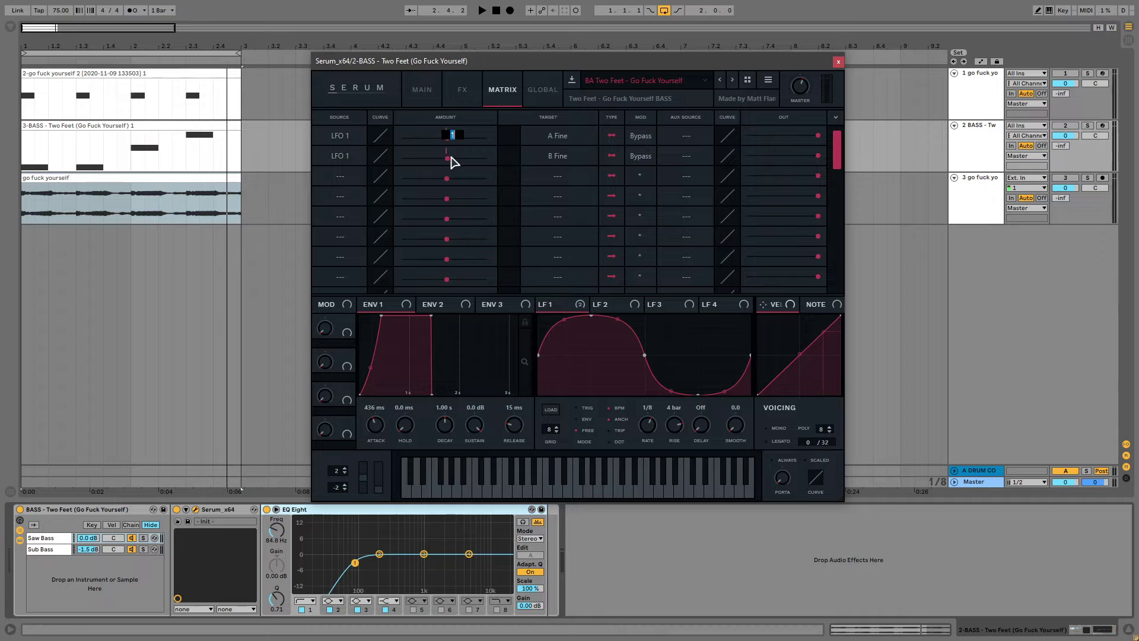
{"action": "left_click", "coordinate": [537, 91]}
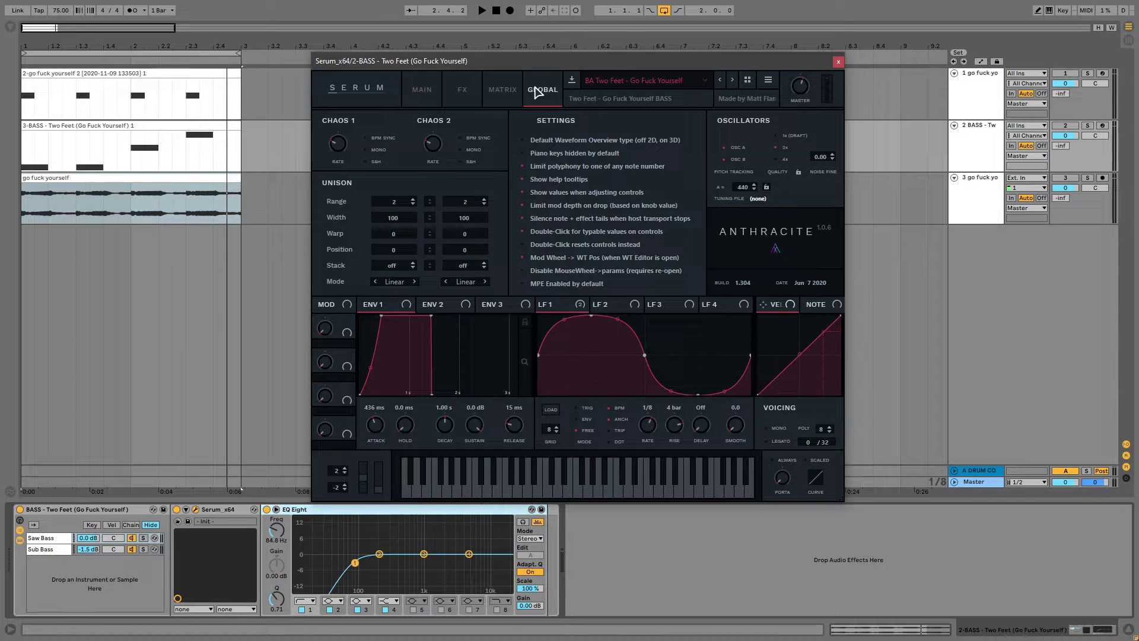
{"action": "left_click", "coordinate": [419, 90]}
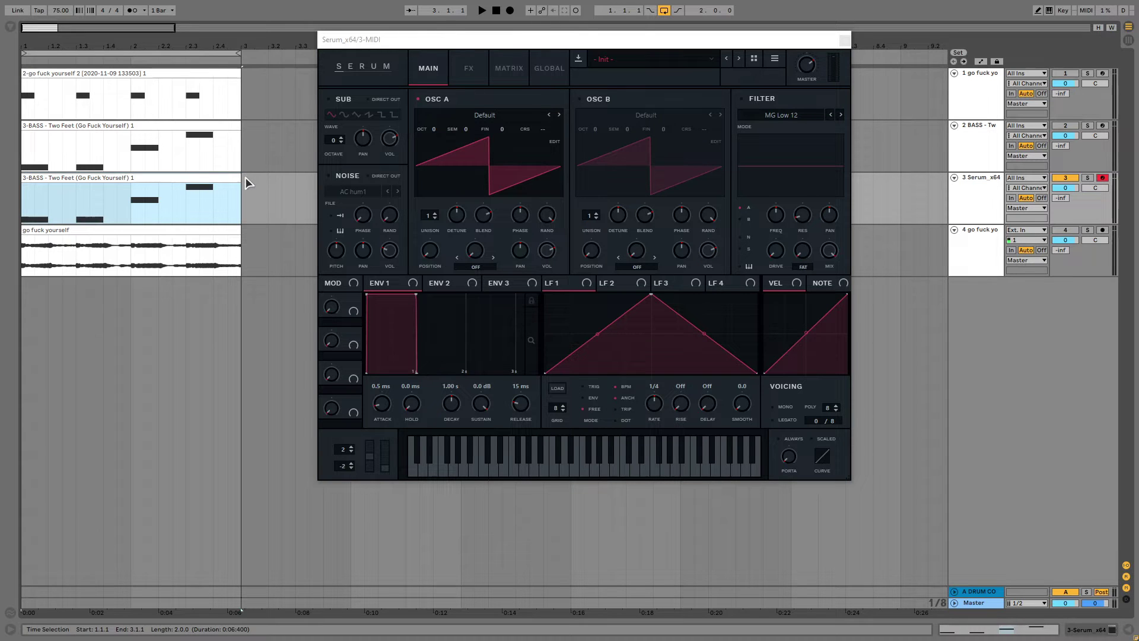
- Load the Analog wavetable Basic Shapes into oscillator A and set its wavetable position to the saw shape
{"action": "left_click", "coordinate": [479, 115]}
{"action": "mouse_move", "coordinate": [476, 127]}
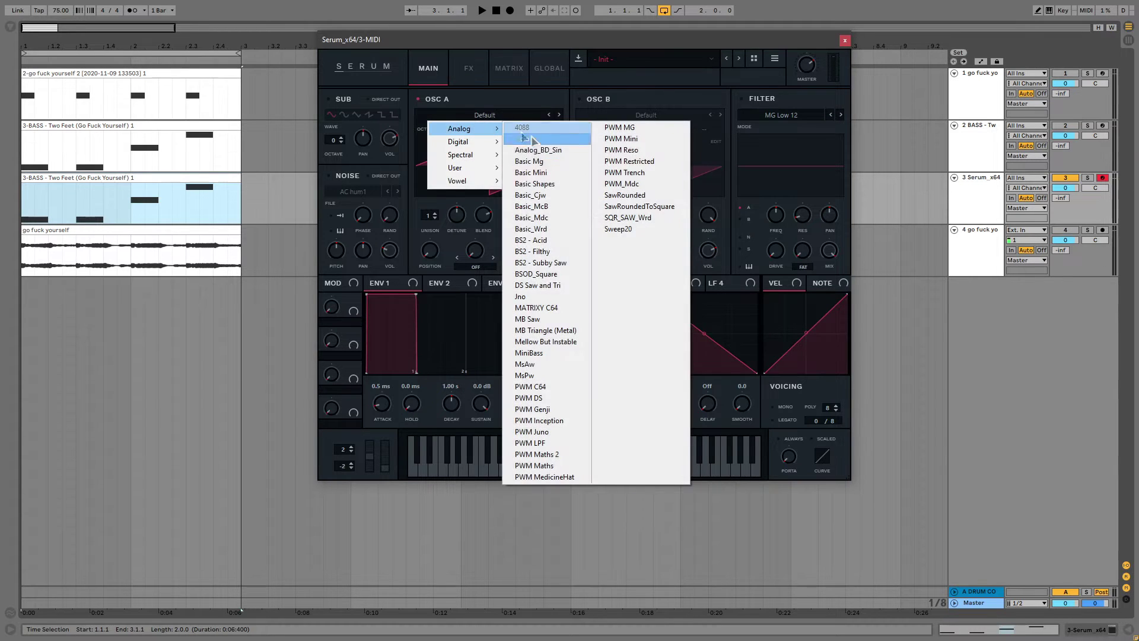
{"action": "left_click", "coordinate": [547, 100]}
{"action": "left_click", "coordinate": [476, 116]}
{"action": "mouse_move", "coordinate": [477, 127]}
{"action": "left_click", "coordinate": [526, 175]}
{"action": "left_click_drag", "start_coordinate": [443, 261], "coordinate": [446, 242]}
- Enable oscillator B and load the Analog wavetable Basic Shapes with the saw shape
{"action": "left_click", "coordinate": [594, 100]}
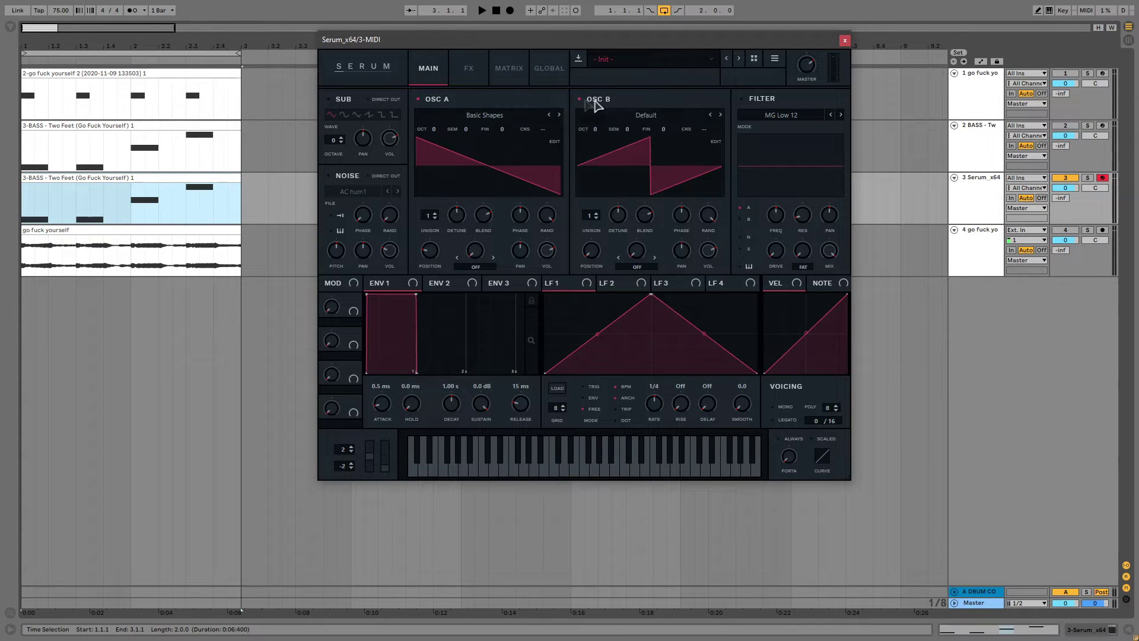
{"action": "left_click", "coordinate": [643, 115]}
{"action": "mouse_move", "coordinate": [645, 130]}
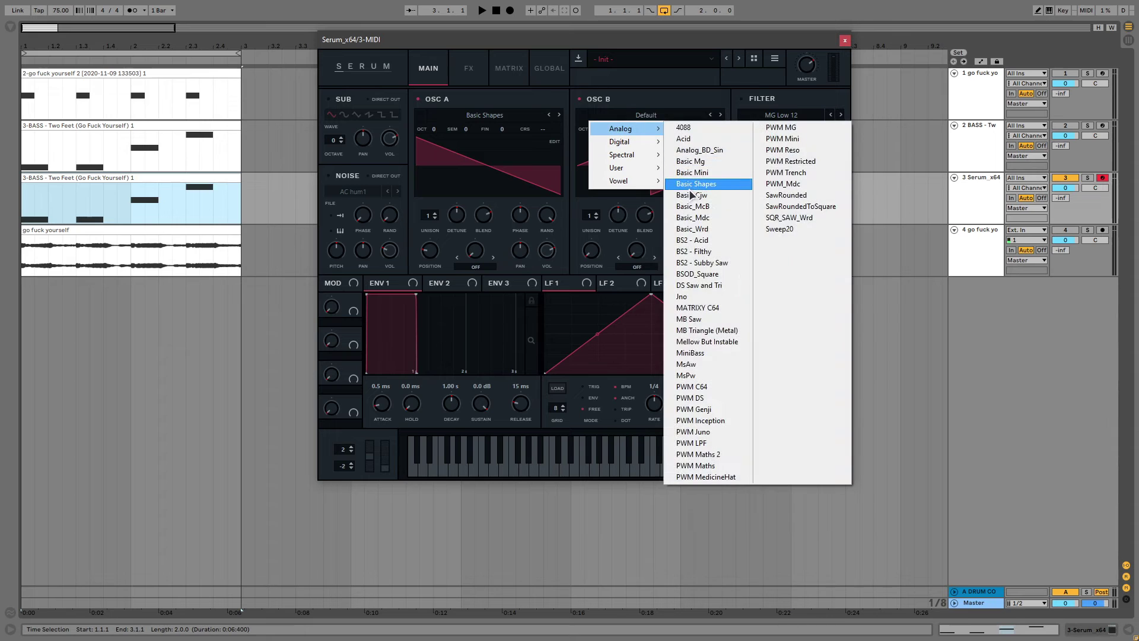
{"action": "left_click", "coordinate": [689, 183]}
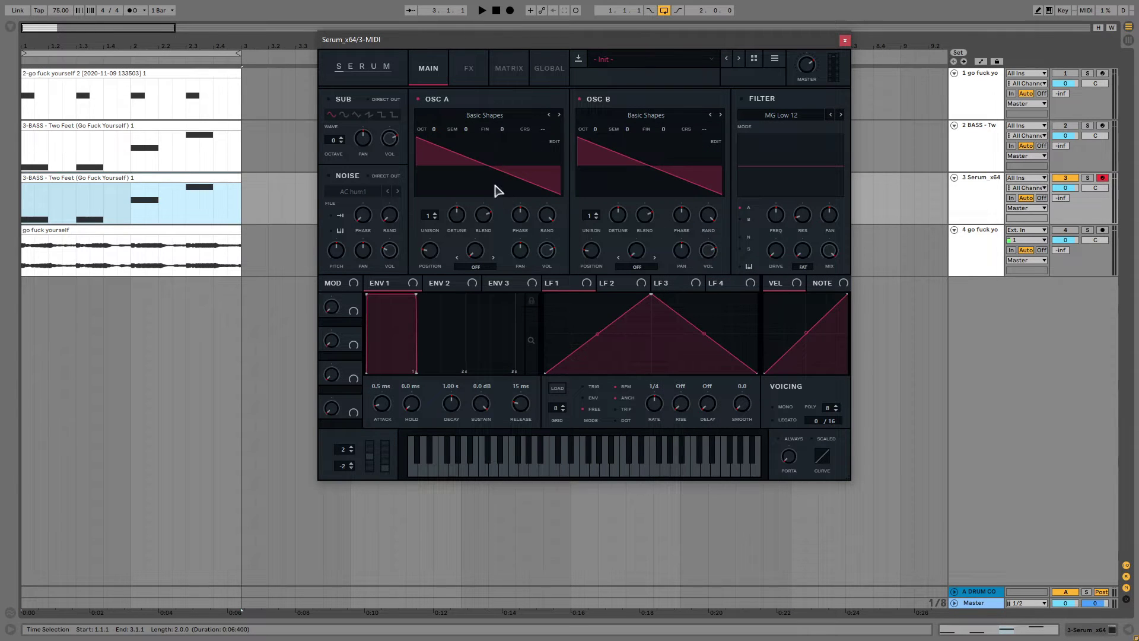
- Raise oscillator A by one octave, set its unison to 2 voices and turn its detune down
{"action": "left_click_drag", "start_coordinate": [434, 136], "coordinate": [437, 119]}
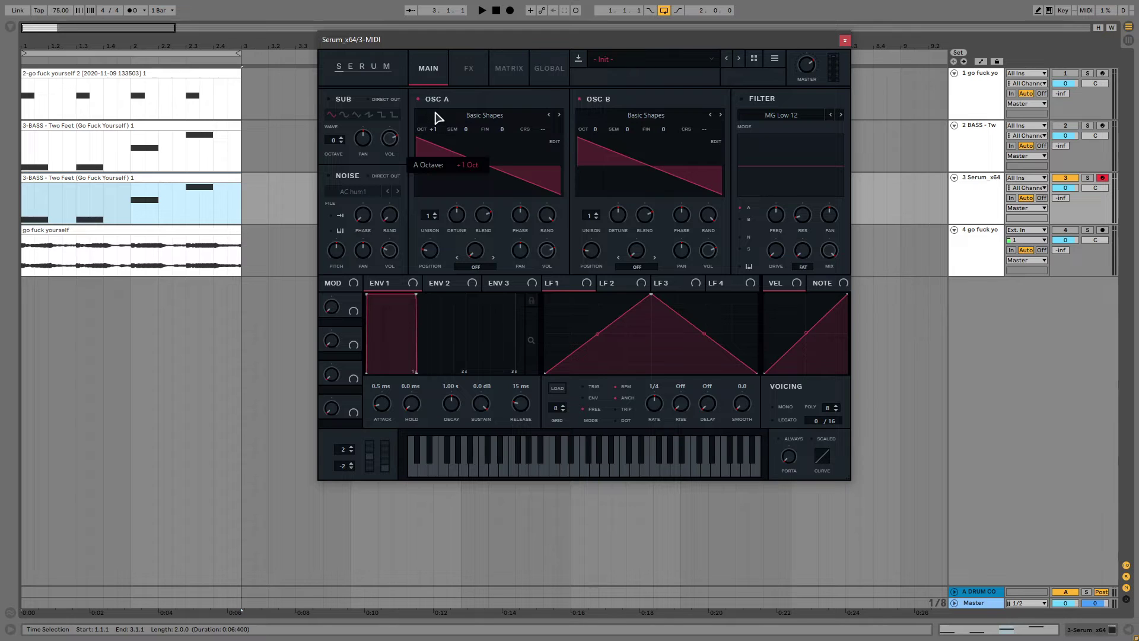
{"action": "left_click", "coordinate": [431, 218]}
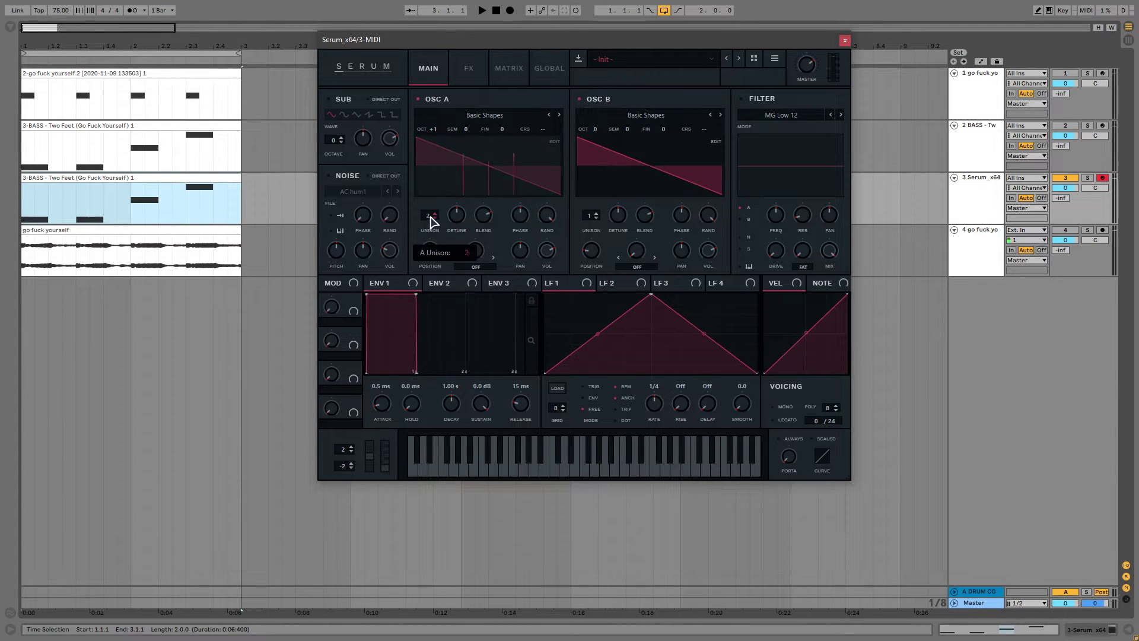
{"action": "left_click_drag", "start_coordinate": [466, 221], "coordinate": [473, 291]}
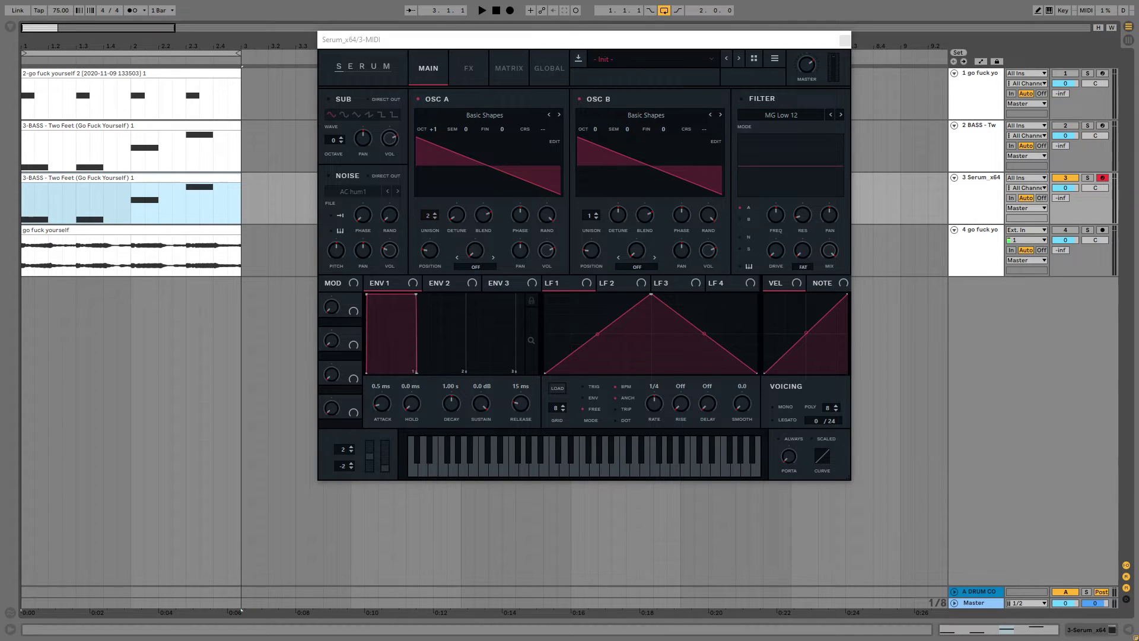
- Set the phase of both oscillator A and oscillator B to 90
{"action": "double_click", "coordinate": [525, 221]}
{"action": "type", "text": "90"}
{"action": "key", "text": "Return"}
{"action": "double_click", "coordinate": [677, 225]}
{"action": "type", "text": "90"}
{"action": "key", "text": "Return"}
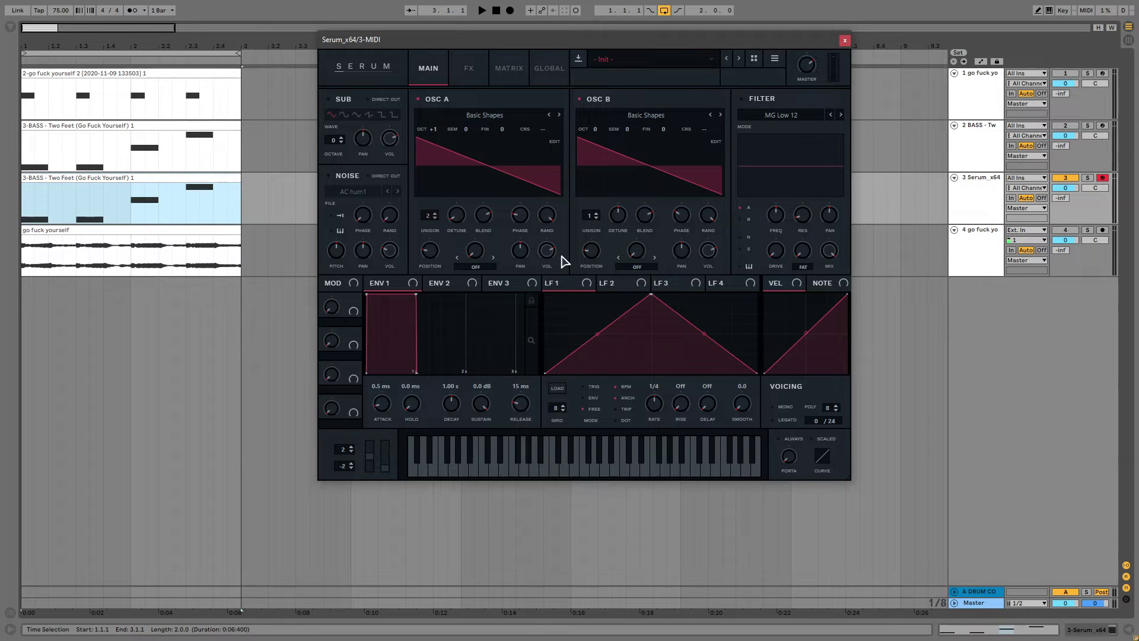
- Play the new Serum track's bass clip to hear the two raw oscillators
{"action": "left_click", "coordinate": [132, 189]}
{"action": "key", "text": "space"}
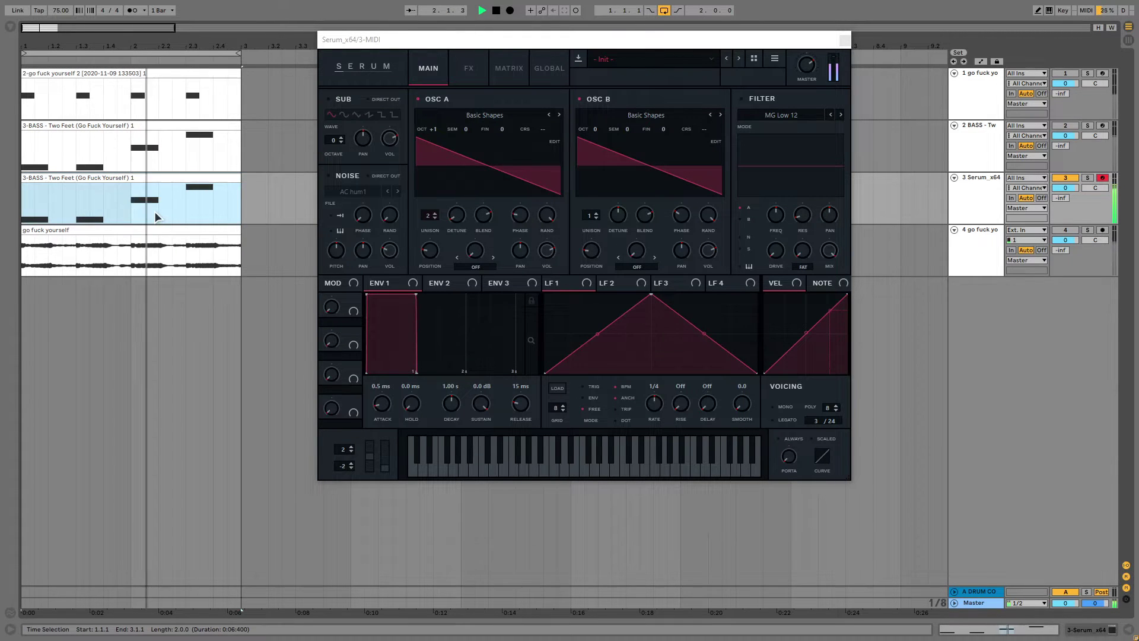
{"action": "key", "text": "space"}
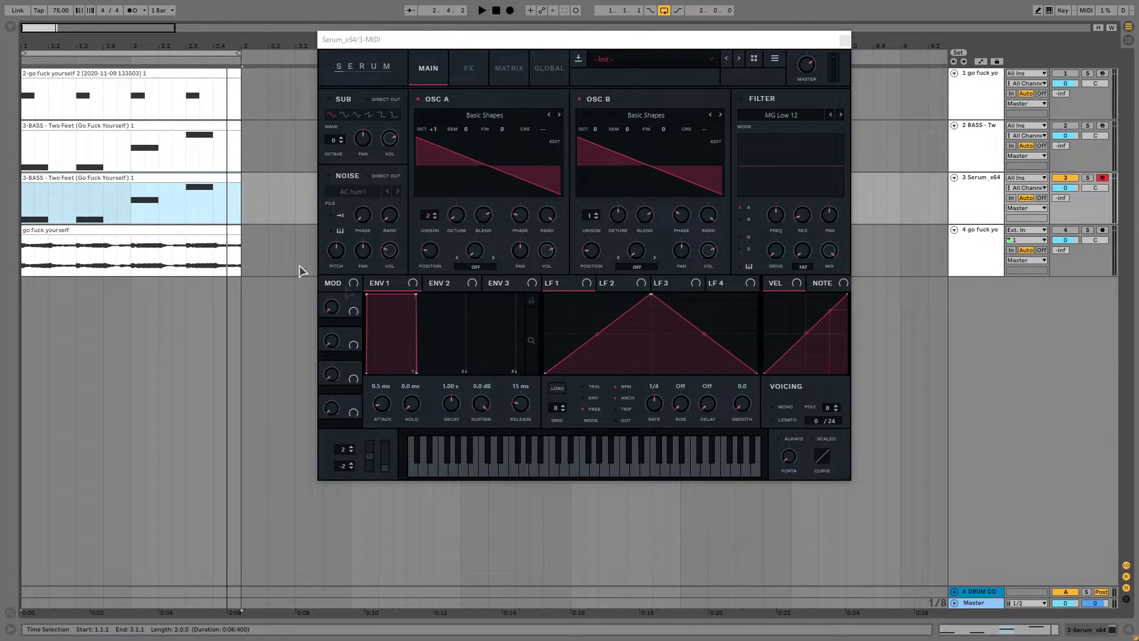
- Enable the MG Low 12 filter, route oscillator B through it as well and raise its cutoff frequency
{"action": "left_click", "coordinate": [742, 99]}
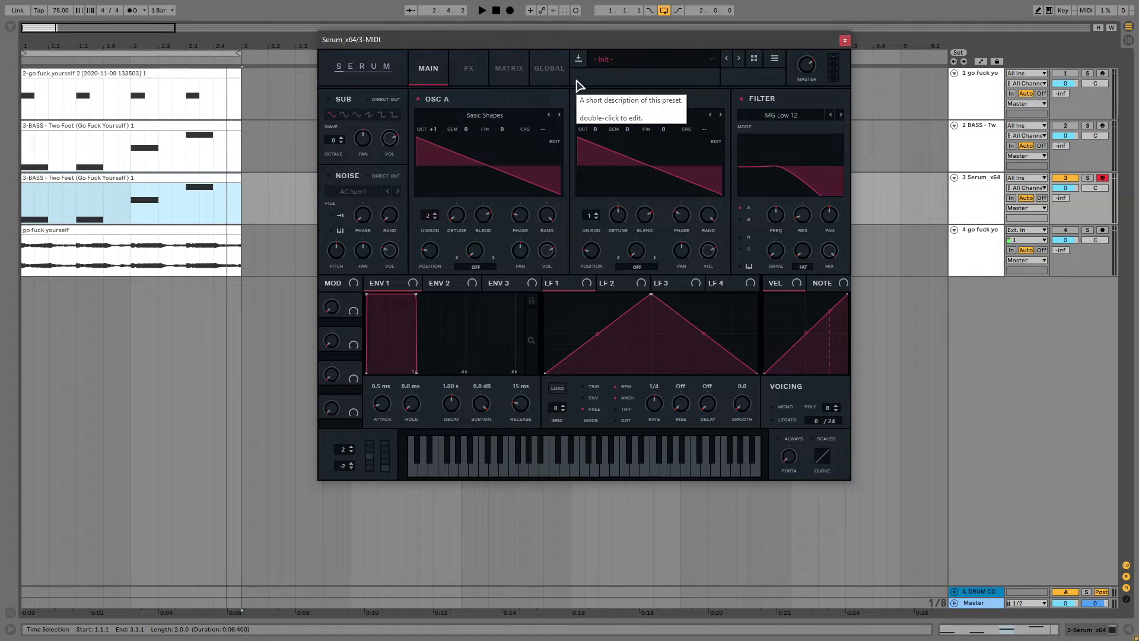
{"action": "left_click", "coordinate": [741, 219]}
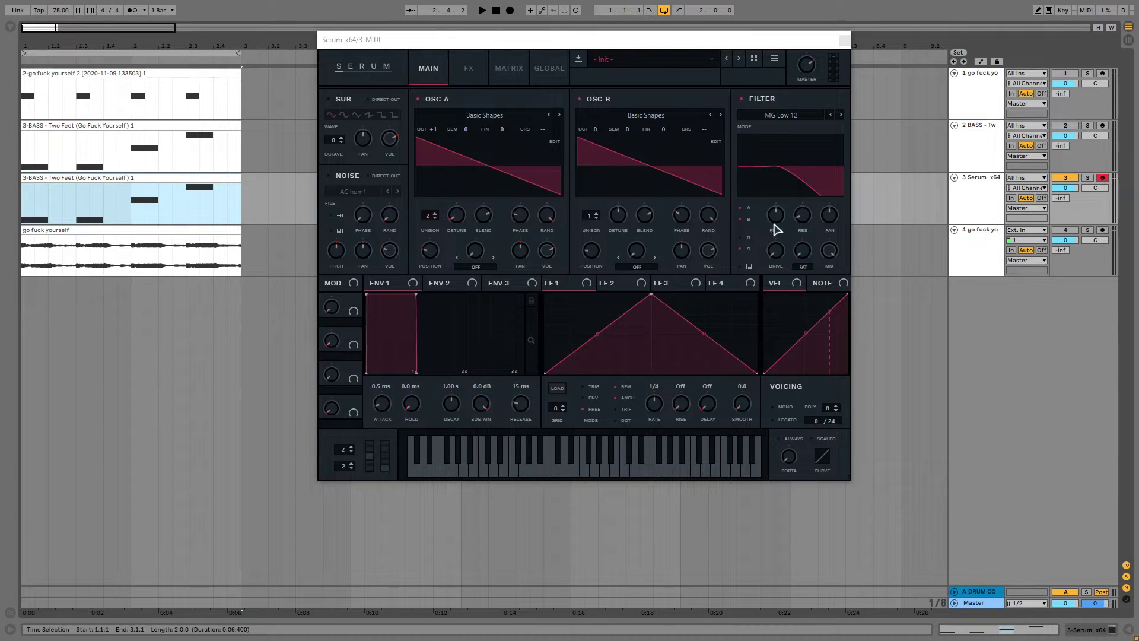
{"action": "double_click", "coordinate": [777, 219]}
{"action": "type", "text": "210"}
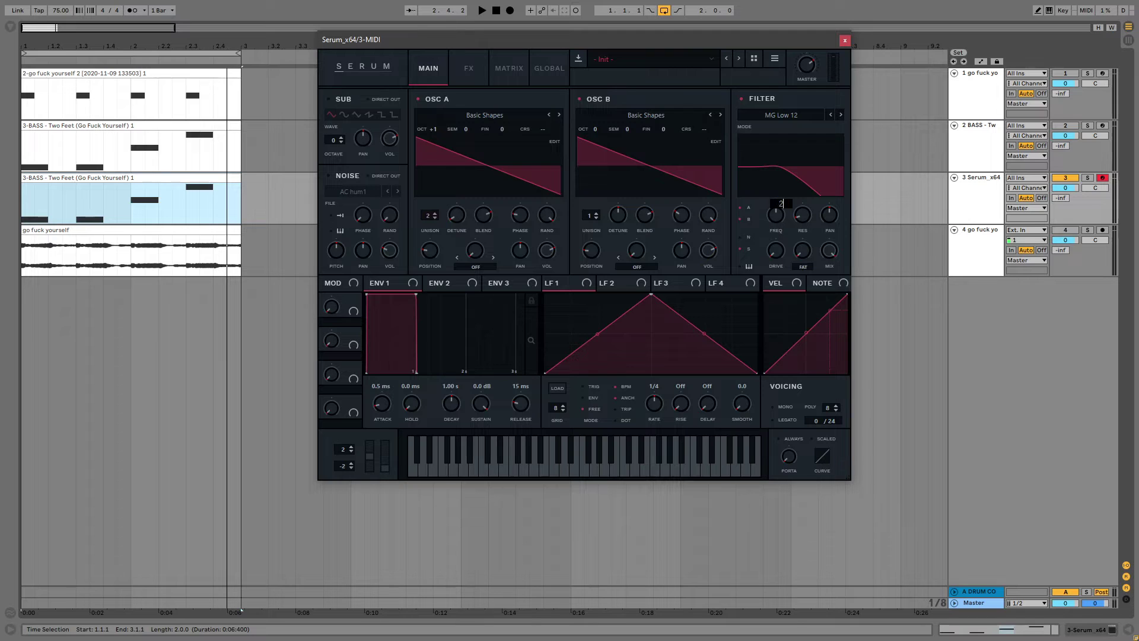
{"action": "key", "text": "Return"}
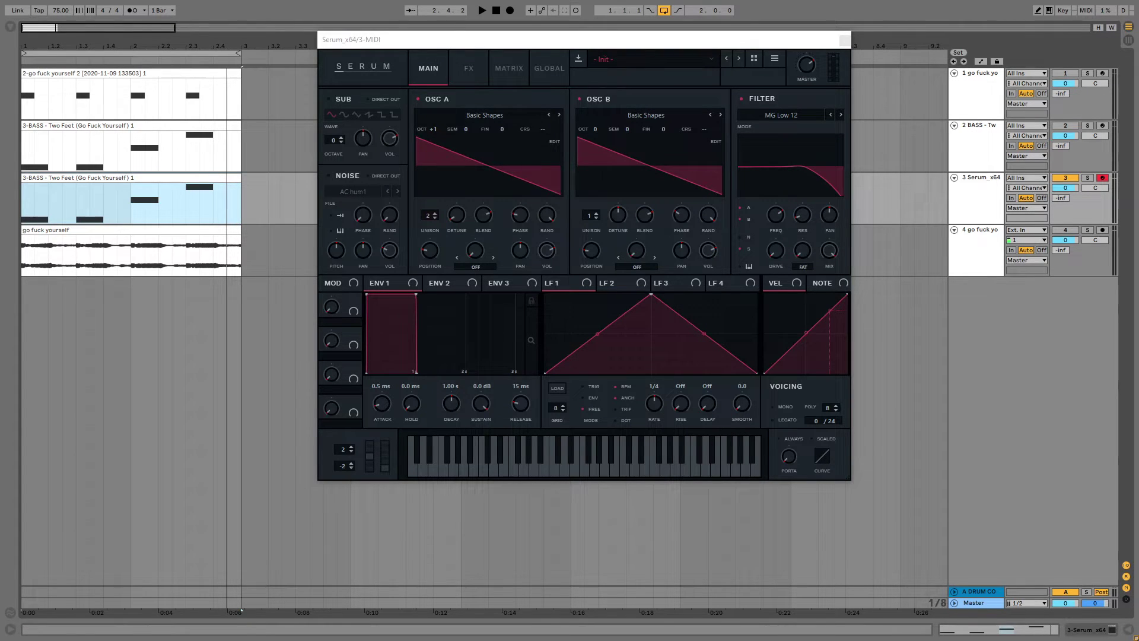
- Keep the filter's resonance at 10 and set its Fat amount to 26
{"action": "double_click", "coordinate": [804, 218]}
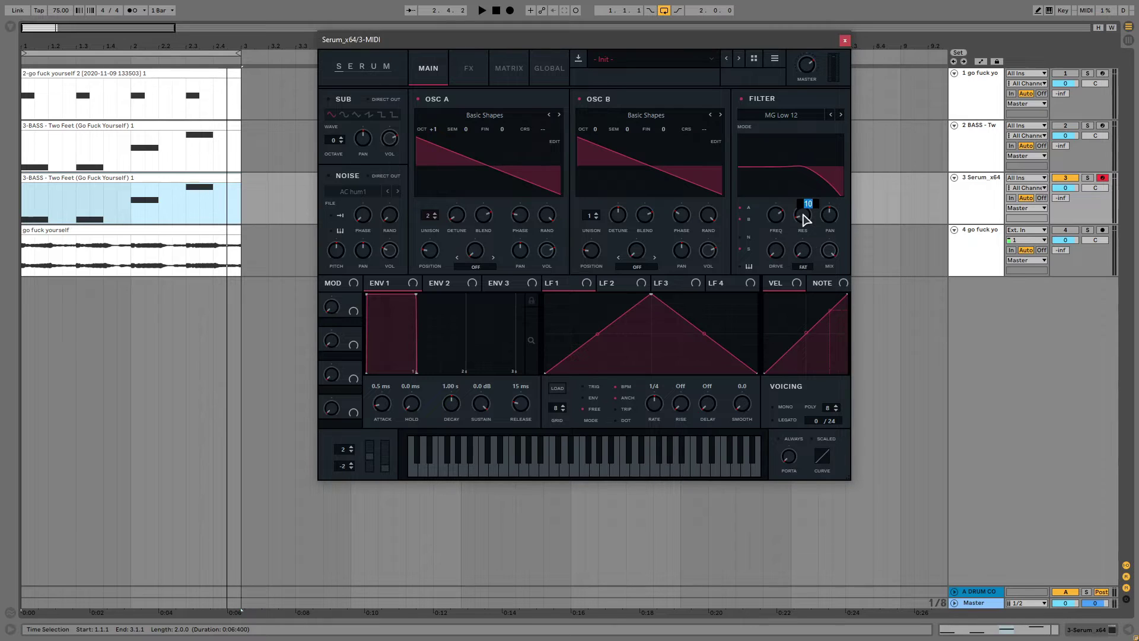
{"action": "key", "text": "Return"}
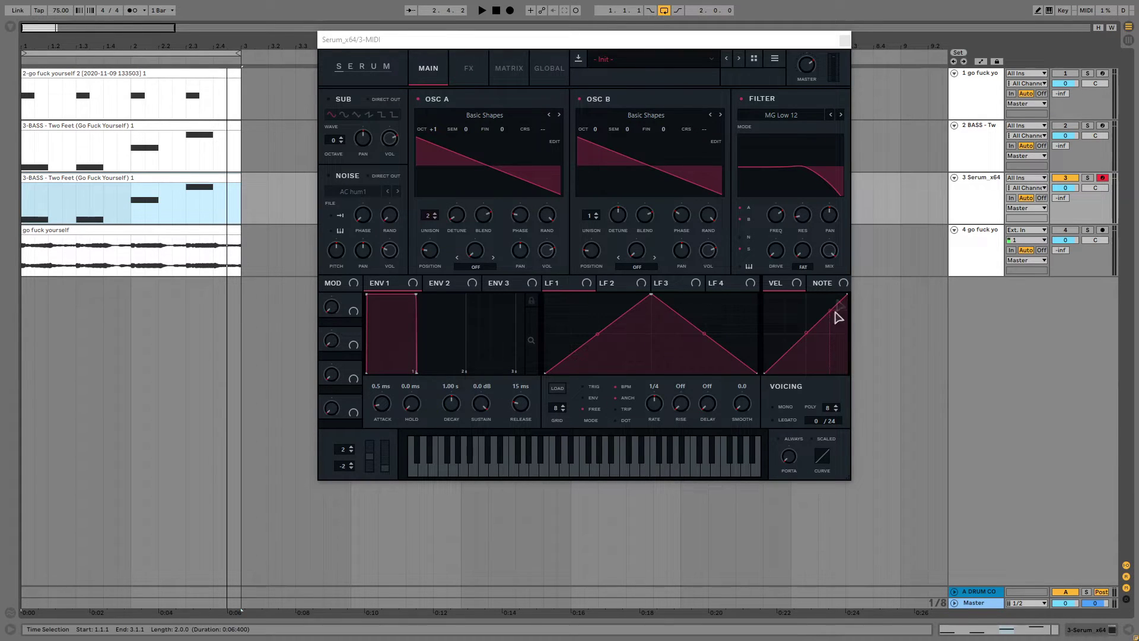
{"action": "double_click", "coordinate": [802, 251]}
{"action": "type", "text": "26"}
{"action": "key", "text": "Return"}
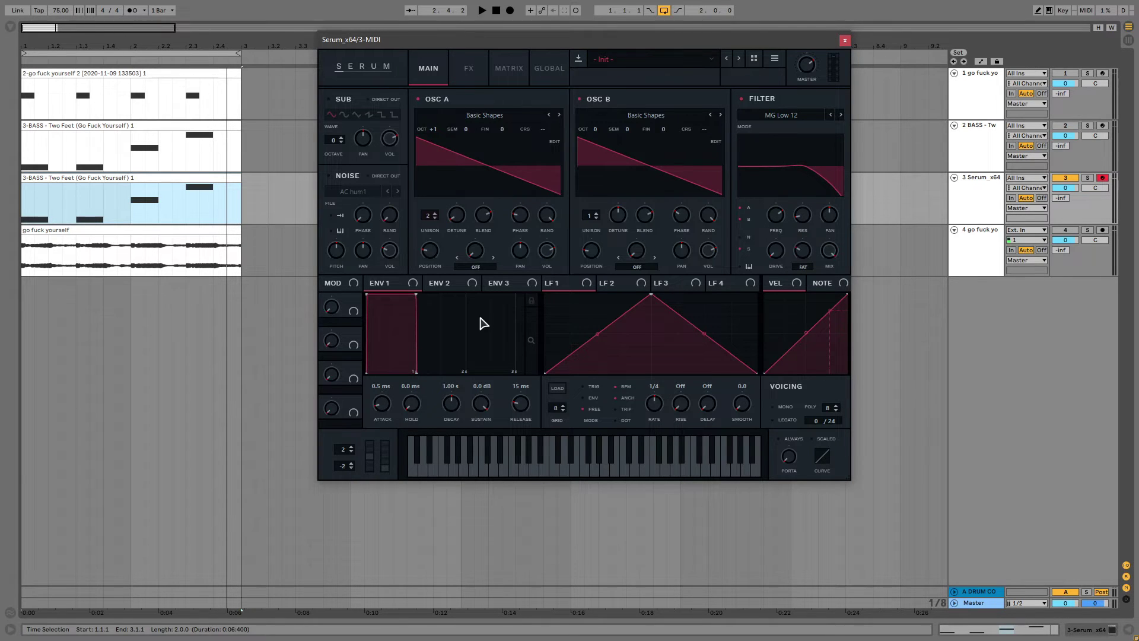
- Play the bass clip and compare the sound with the filter off and on
{"action": "left_click", "coordinate": [153, 223]}
{"action": "key", "text": "space"}
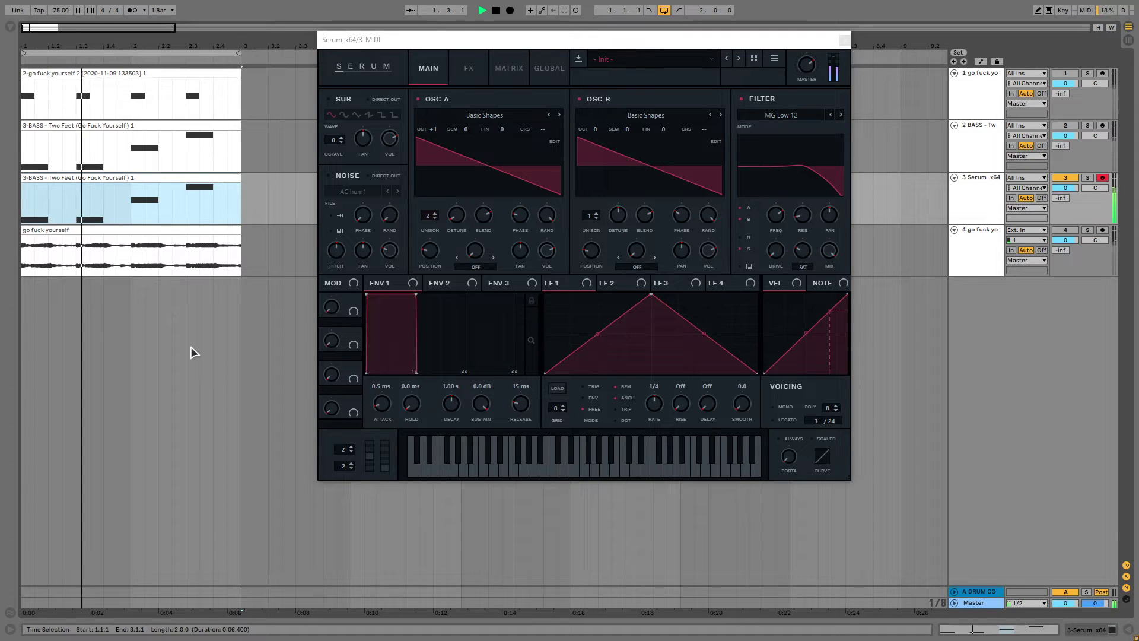
{"action": "left_click", "coordinate": [743, 99]}
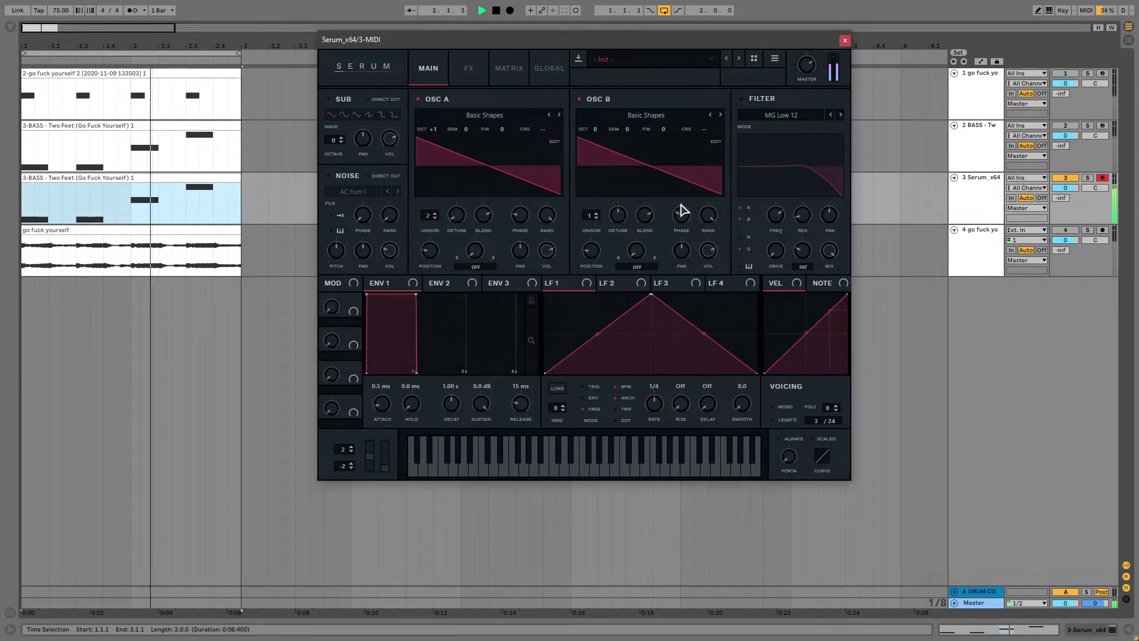
{"action": "key", "text": "space"}
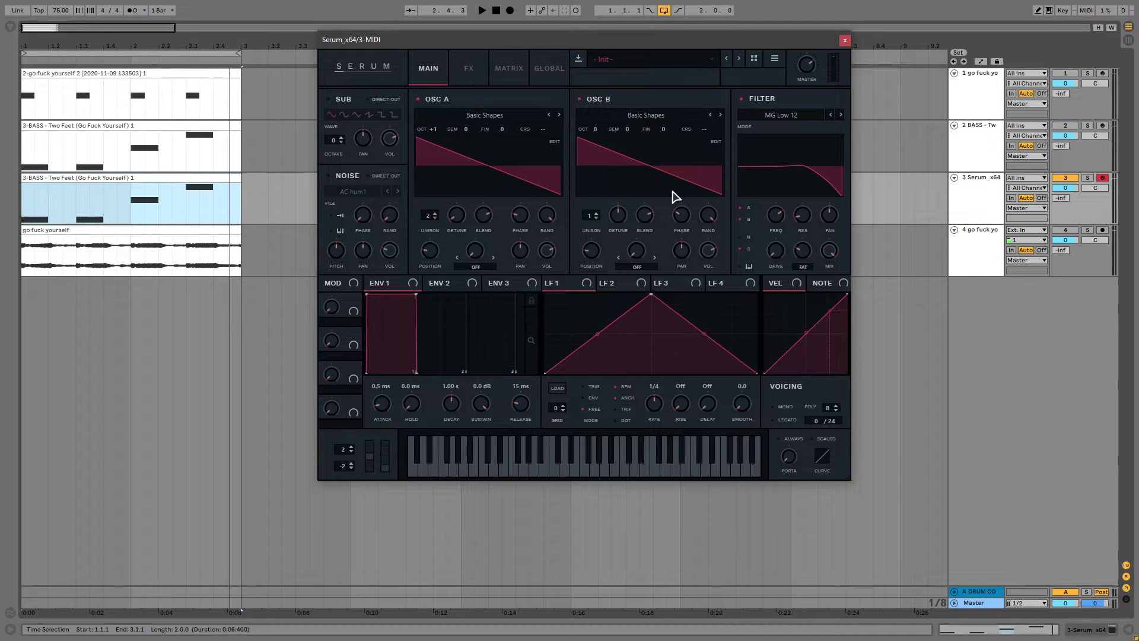
- Play the original song's audio clip as a reference for the bass's volume shape
{"action": "left_click", "coordinate": [174, 230]}
{"action": "key", "text": "space"}
{"action": "key", "text": "space"}
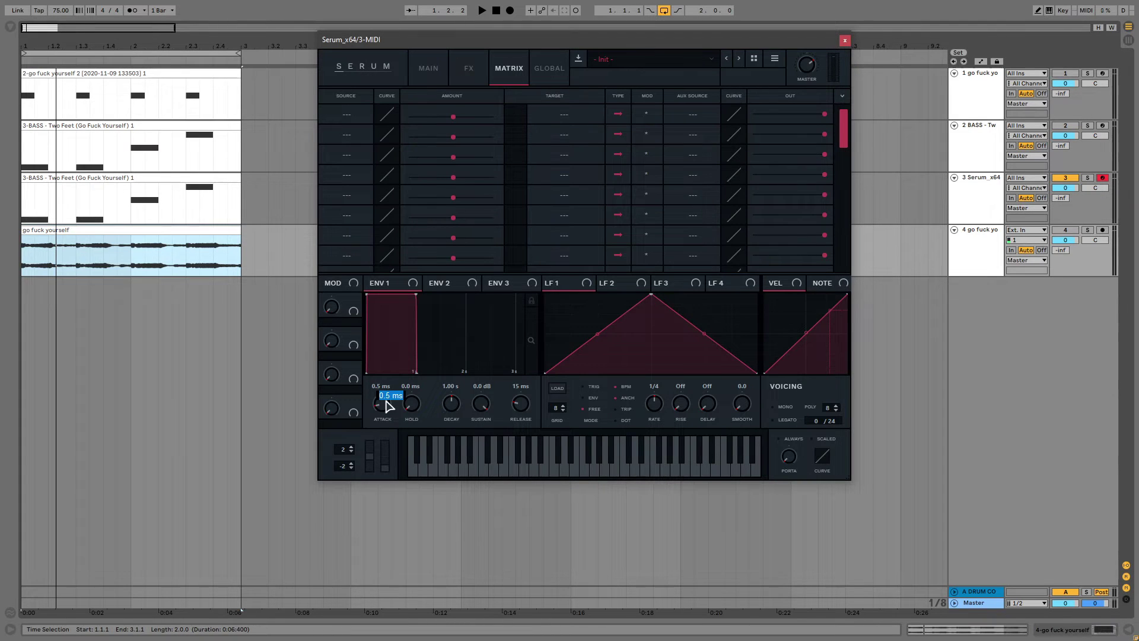
- Set envelope 1's attack to 436 ms and bend its attack curve inward for a slower start
{"action": "type", "text": "436"}
{"action": "key", "text": "Return"}
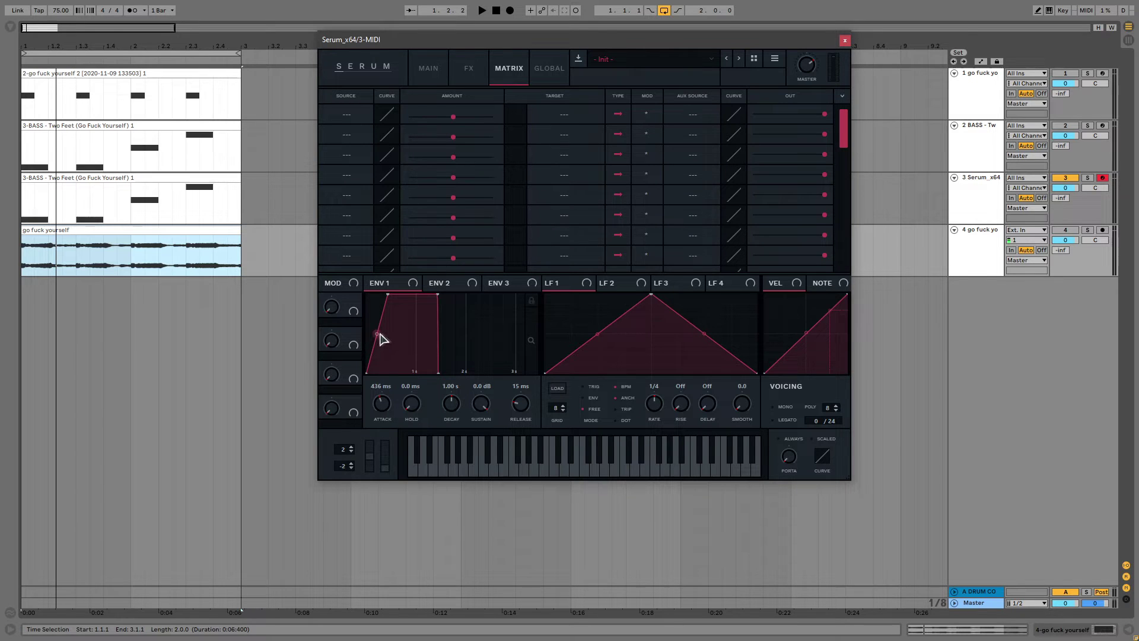
{"action": "left_click_drag", "start_coordinate": [376, 330], "coordinate": [381, 349]}
{"action": "left_click", "coordinate": [415, 76]}
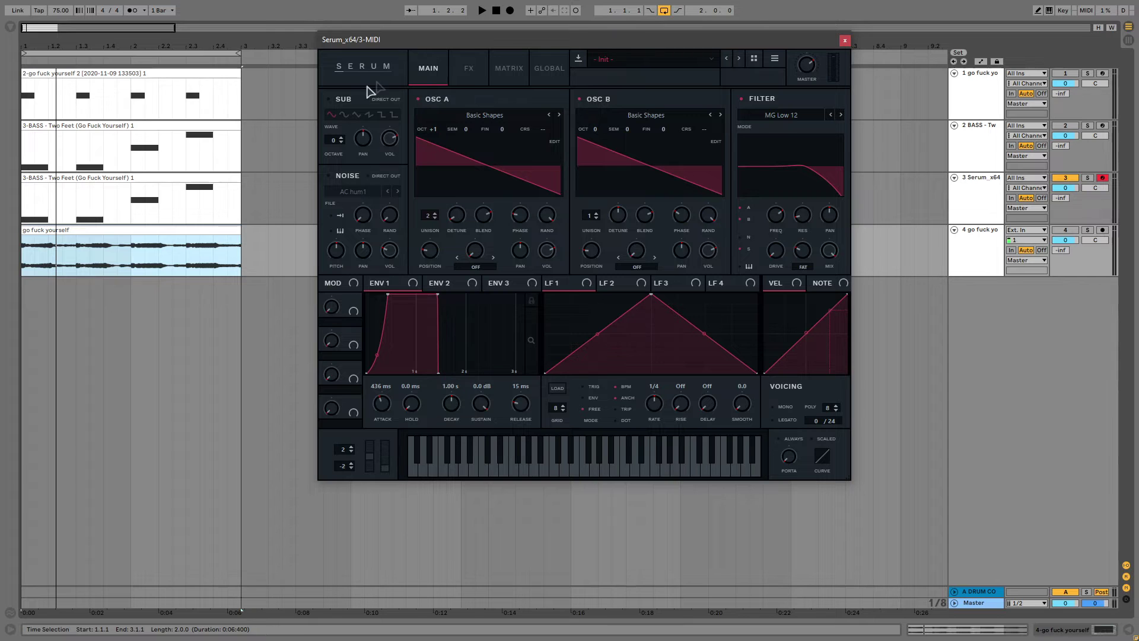
- Play the Serum track's bass clip to hear the slower attack
{"action": "left_click", "coordinate": [196, 175]}
{"action": "key", "text": "space"}
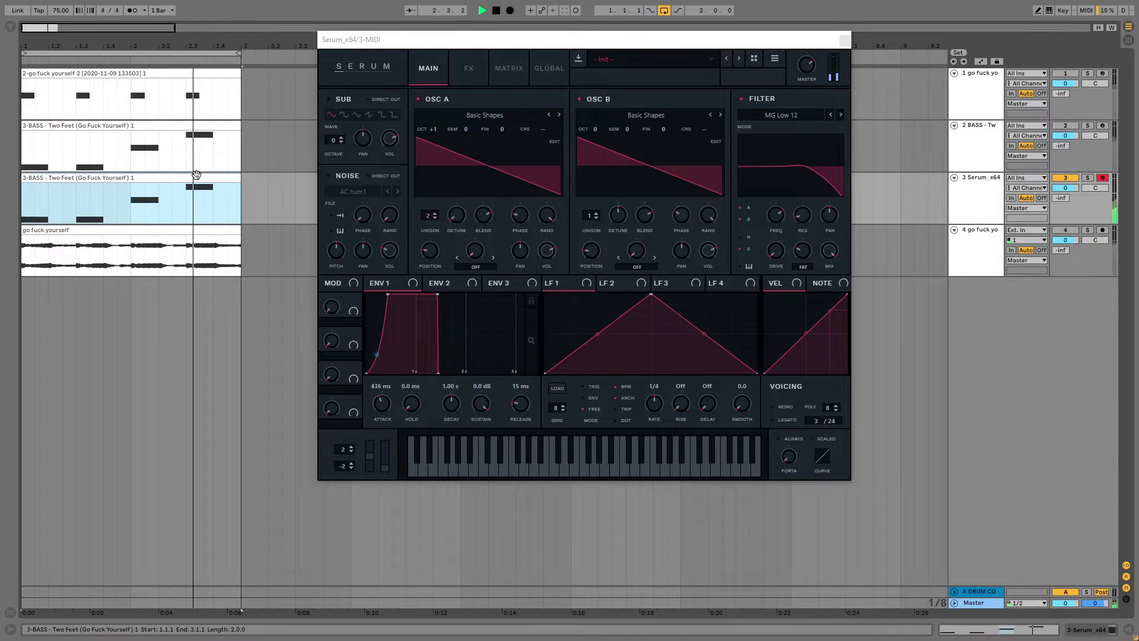
{"action": "key", "text": "space"}
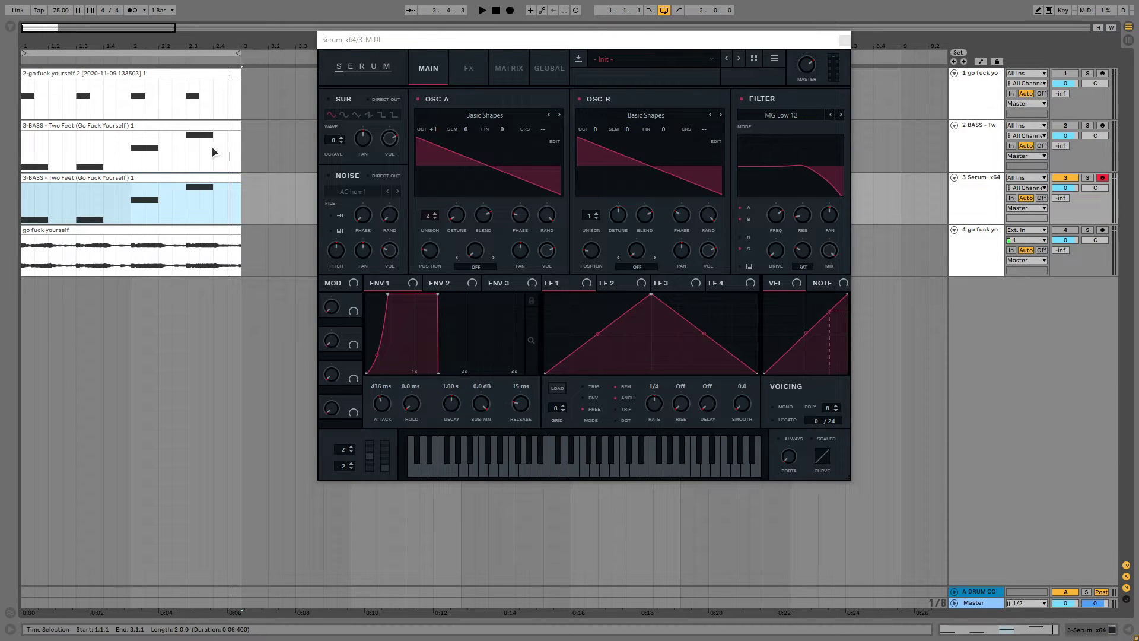
- Enable the sine sub oscillator at octave 1 and volume 27, and set oscillator B's warp mode to FM Sub Osc
{"action": "left_click", "coordinate": [332, 100]}
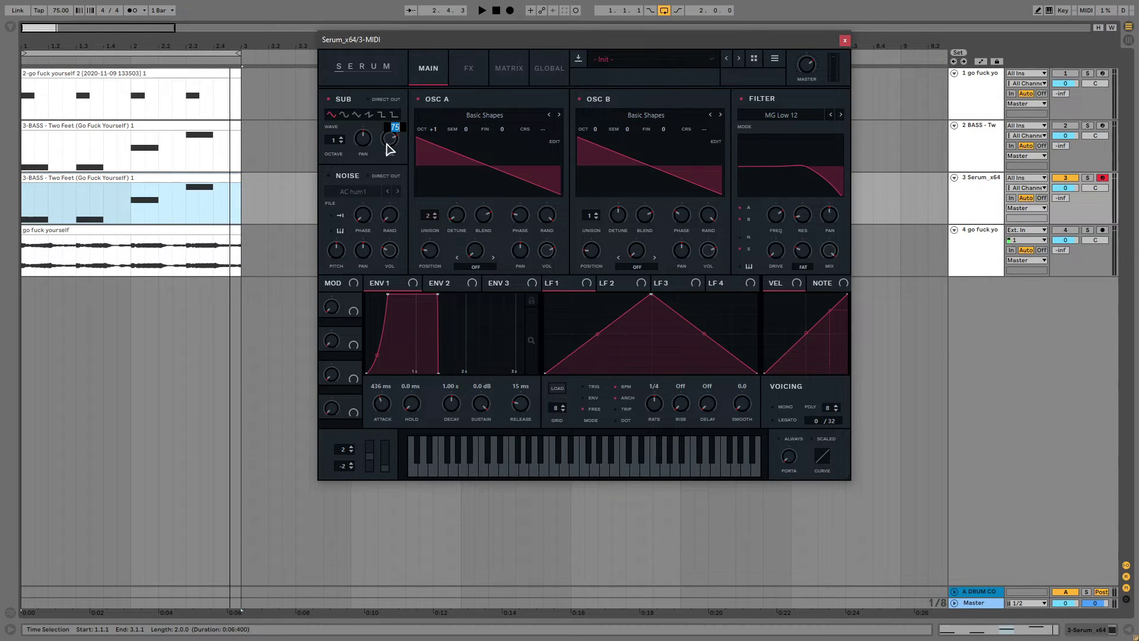
{"action": "type", "text": "27"}
{"action": "left_click", "coordinate": [623, 267]}
{"action": "left_click", "coordinate": [653, 92]}
{"action": "left_click", "coordinate": [639, 267]}
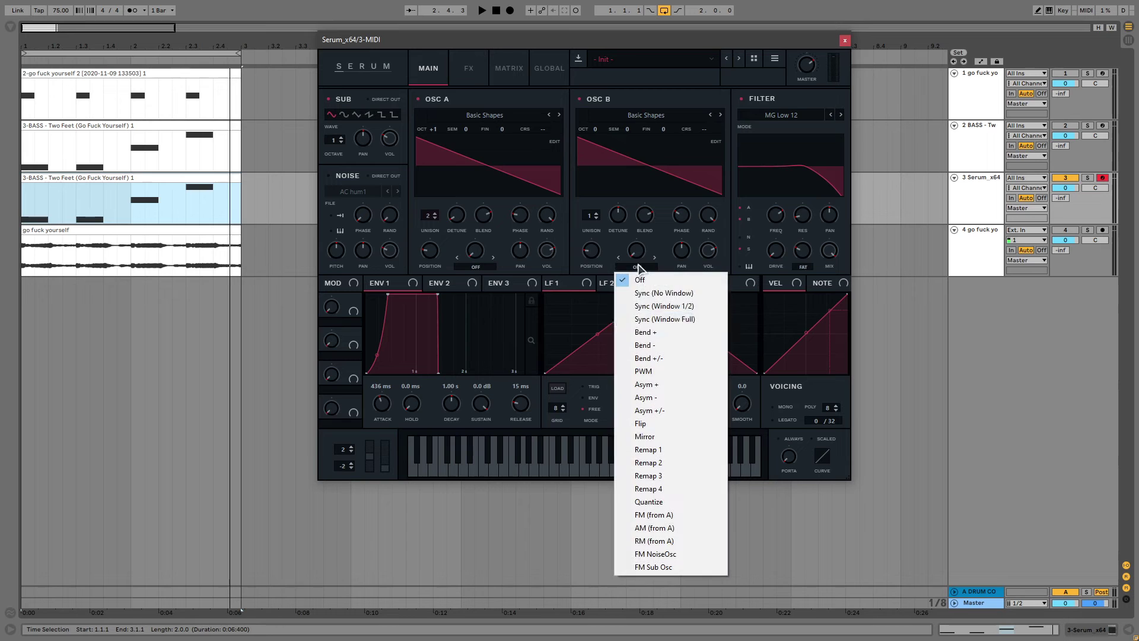
{"action": "left_click", "coordinate": [642, 567]}
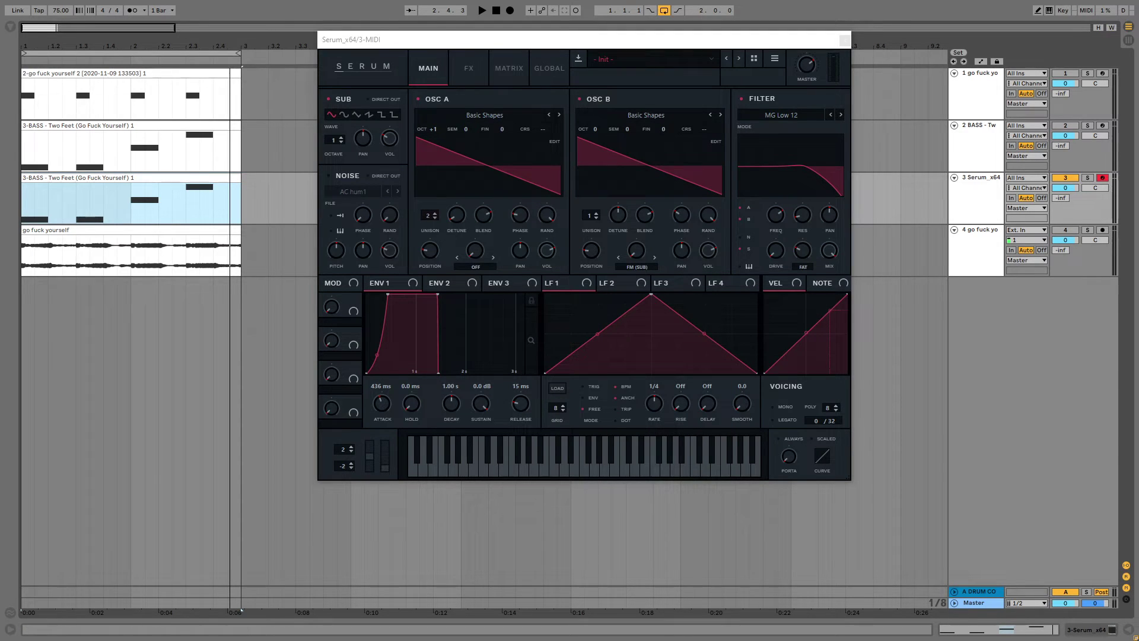
- Raise oscillator B's FM amount and adjust the volumes of oscillators A and B
{"action": "left_click", "coordinate": [636, 258]}
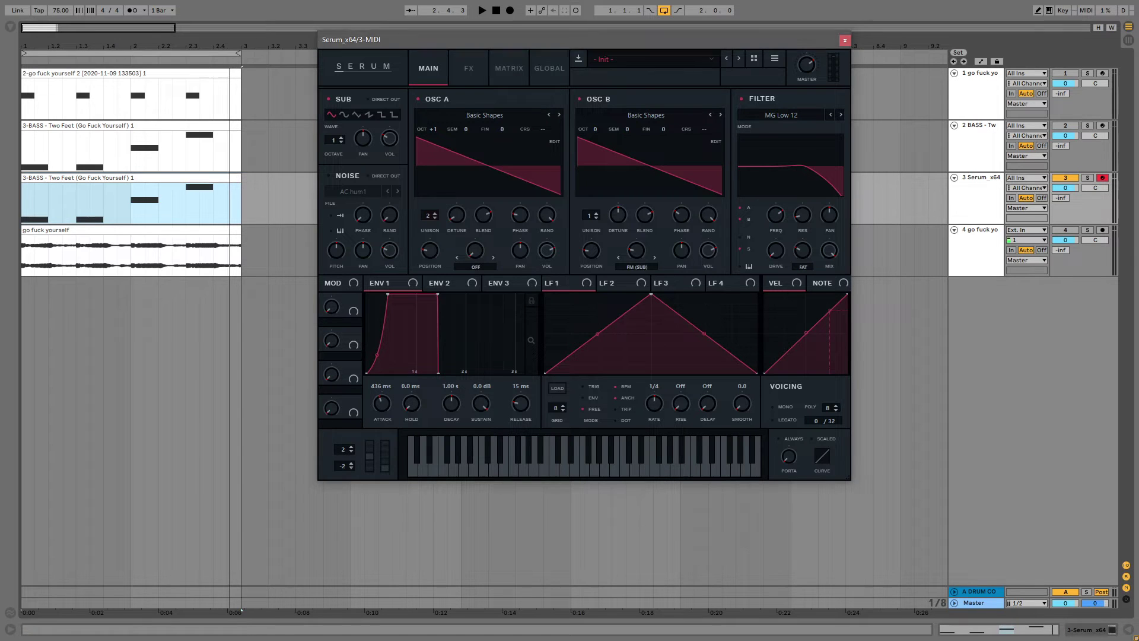
{"action": "left_click", "coordinate": [546, 263]}
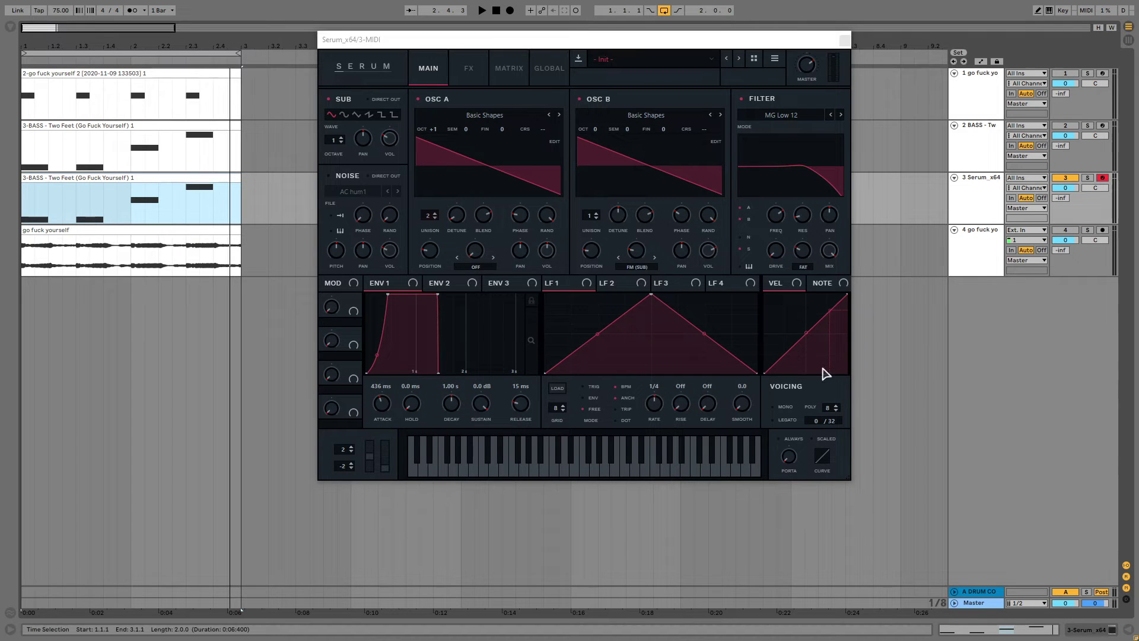
{"action": "left_click", "coordinate": [710, 254]}
- Play the soloed original audio clip to listen for its pitch movement
{"action": "left_click", "coordinate": [144, 234]}
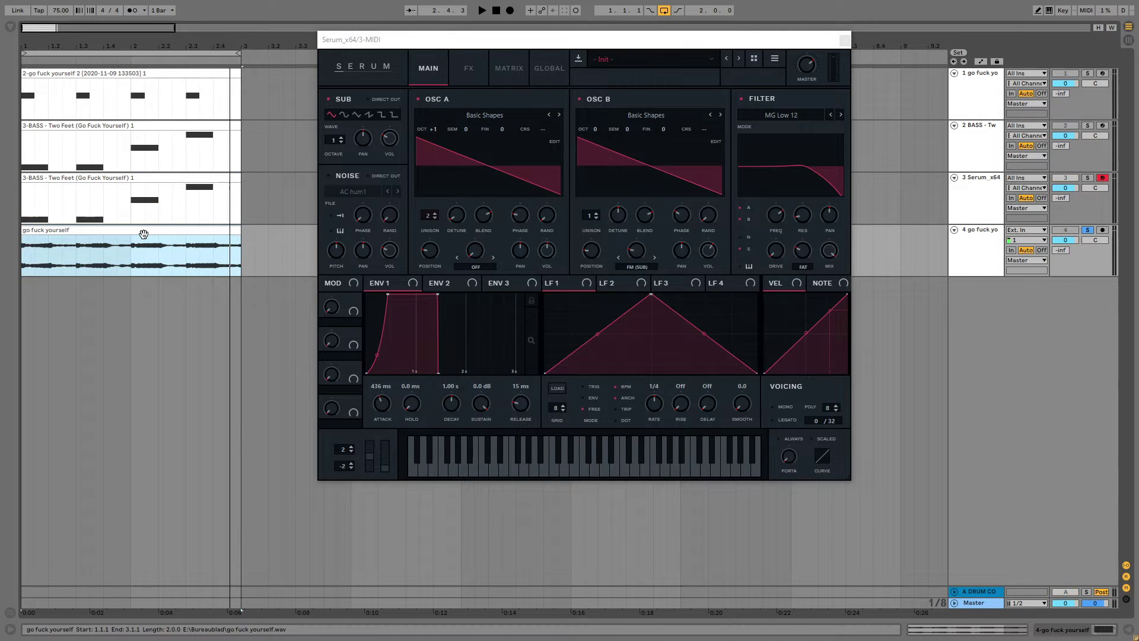
{"action": "key", "text": "space"}
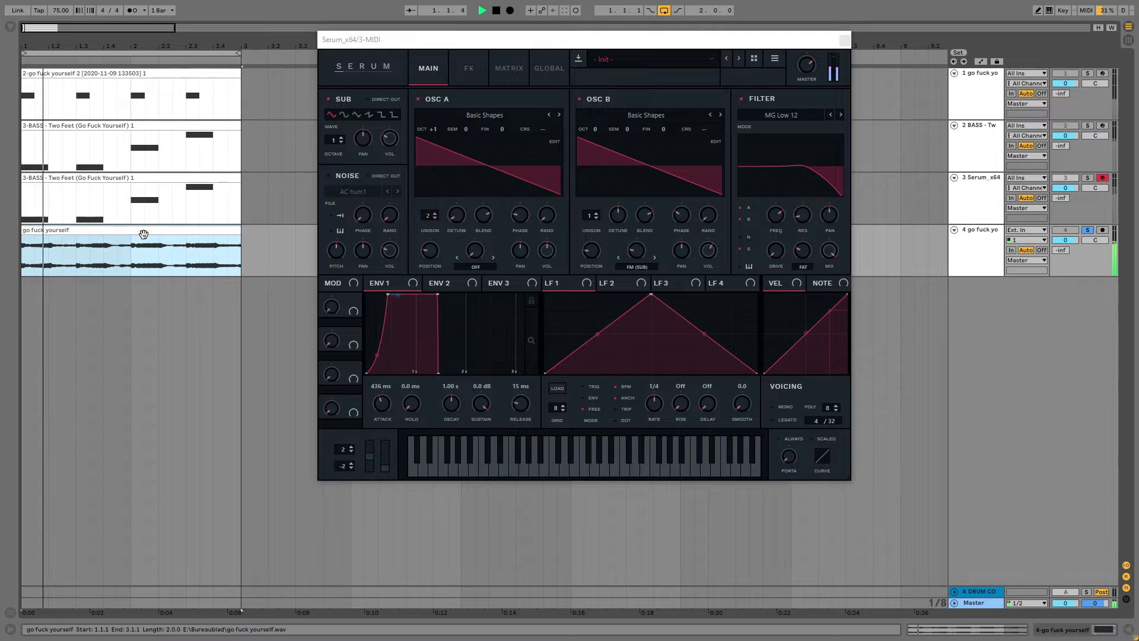
{"action": "key", "text": "space"}
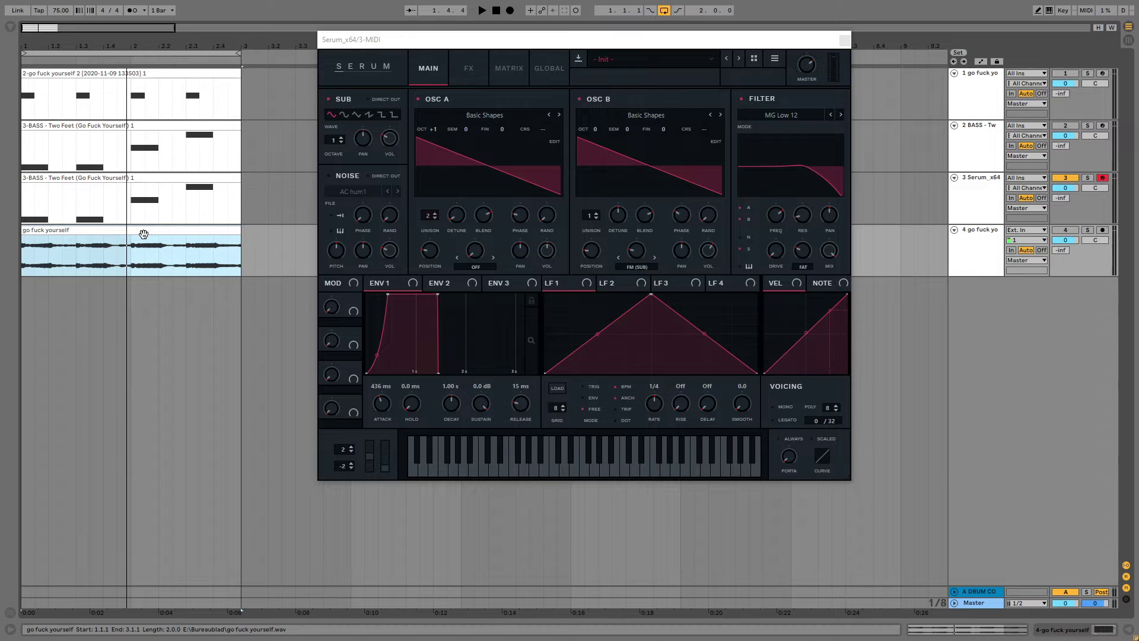
- Load the basic sine shape into LFO 1 and set its rate to 1/8 and its rise to 4 bar
{"action": "left_click", "coordinate": [557, 389]}
{"action": "mouse_move", "coordinate": [595, 392]}
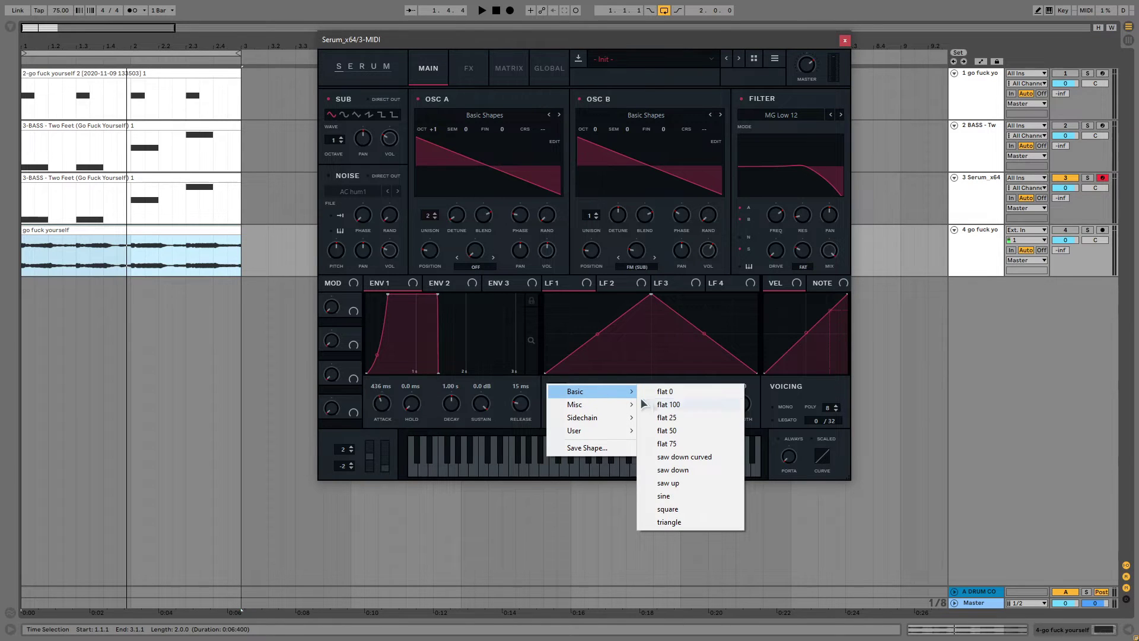
{"action": "left_click", "coordinate": [674, 496]}
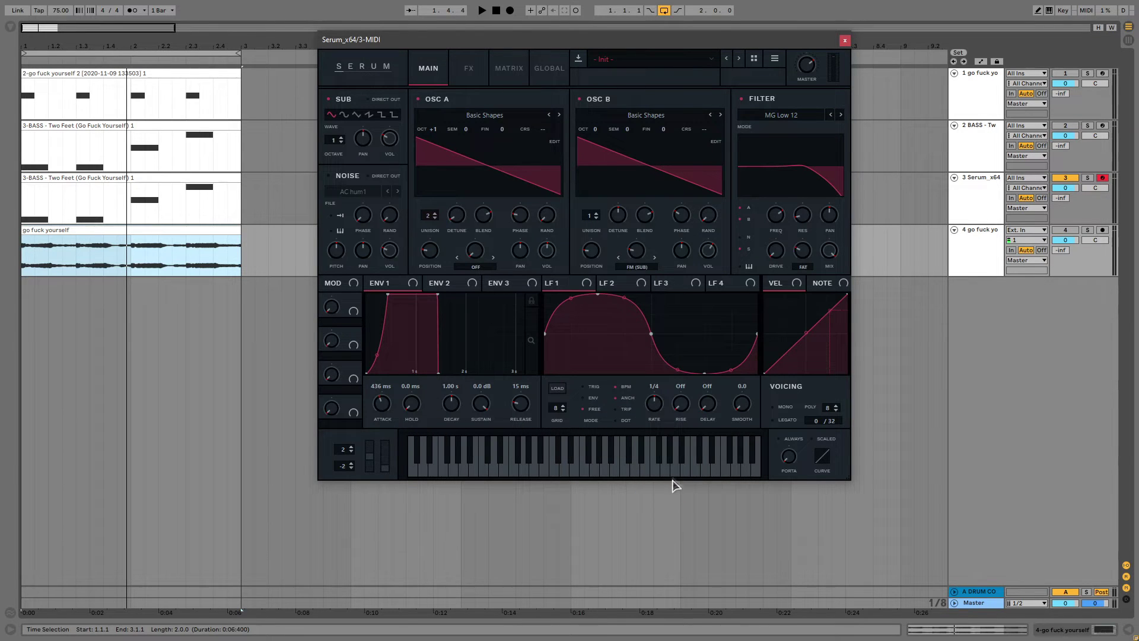
{"action": "left_click_drag", "start_coordinate": [655, 396], "coordinate": [656, 392]}
{"action": "left_click_drag", "start_coordinate": [681, 404], "coordinate": [681, 387]}
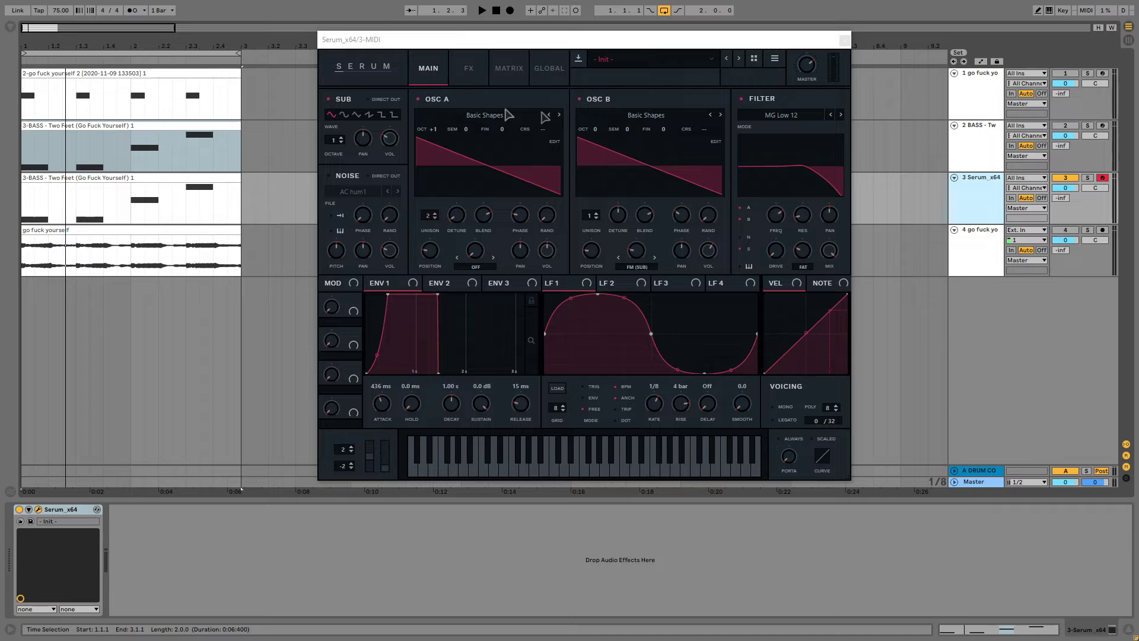
- Assign LFO 1 to the fine pitch of both oscillator A and oscillator B
{"action": "left_click_drag", "start_coordinate": [582, 285], "coordinate": [507, 133]}
{"action": "left_click_drag", "start_coordinate": [571, 284], "coordinate": [696, 167]}
{"action": "left_click_drag", "start_coordinate": [670, 127], "coordinate": [661, 124]}
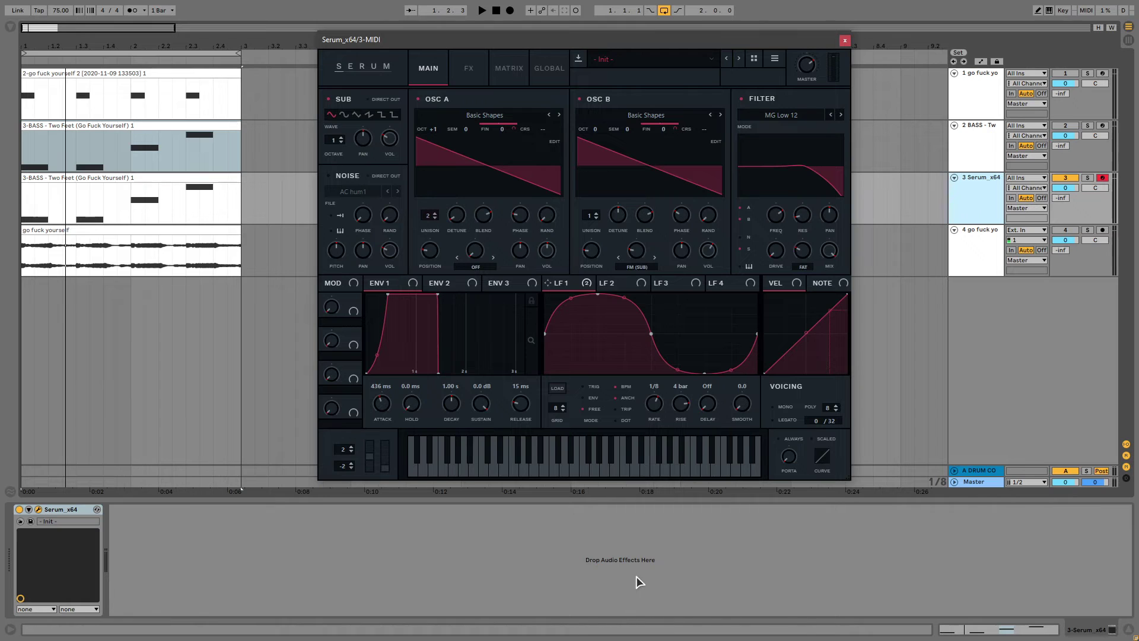
{"action": "left_click", "coordinate": [604, 596]}
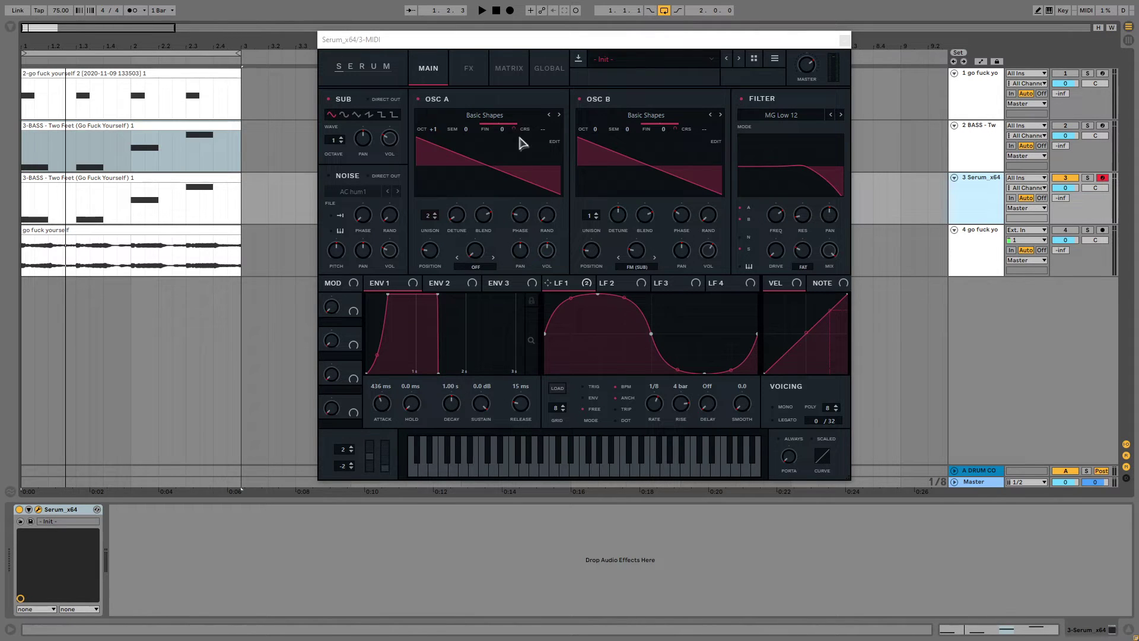
- Set the LFO 1 modulation amount to 3 for A Fine and reduce the B Fine amount to match
{"action": "left_click", "coordinate": [509, 74]}
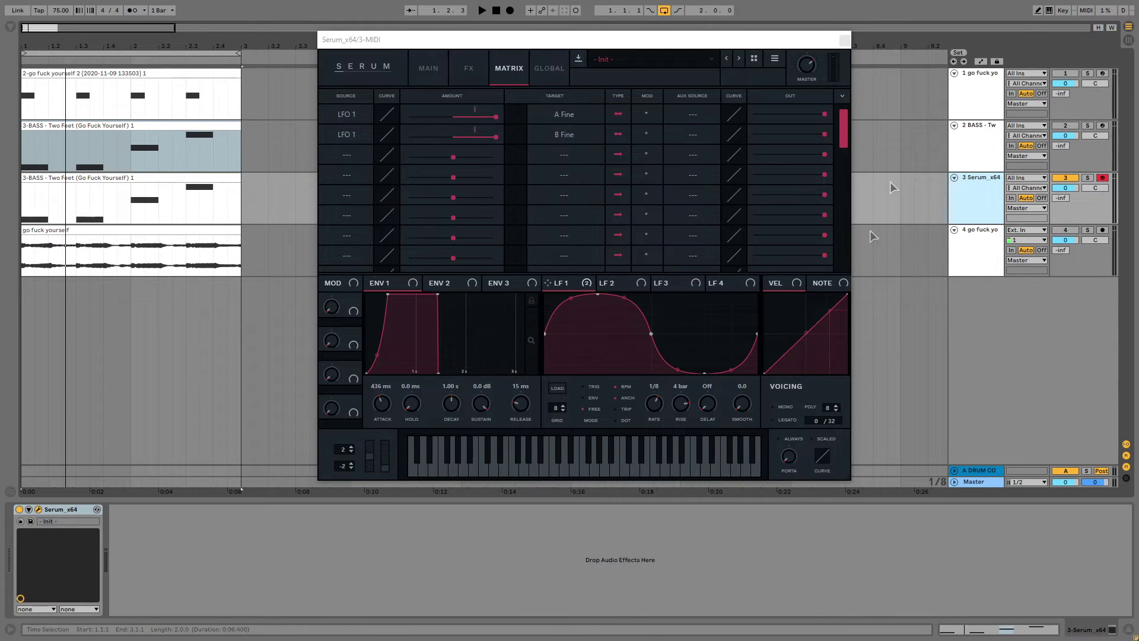
{"action": "left_click", "coordinate": [497, 119]}
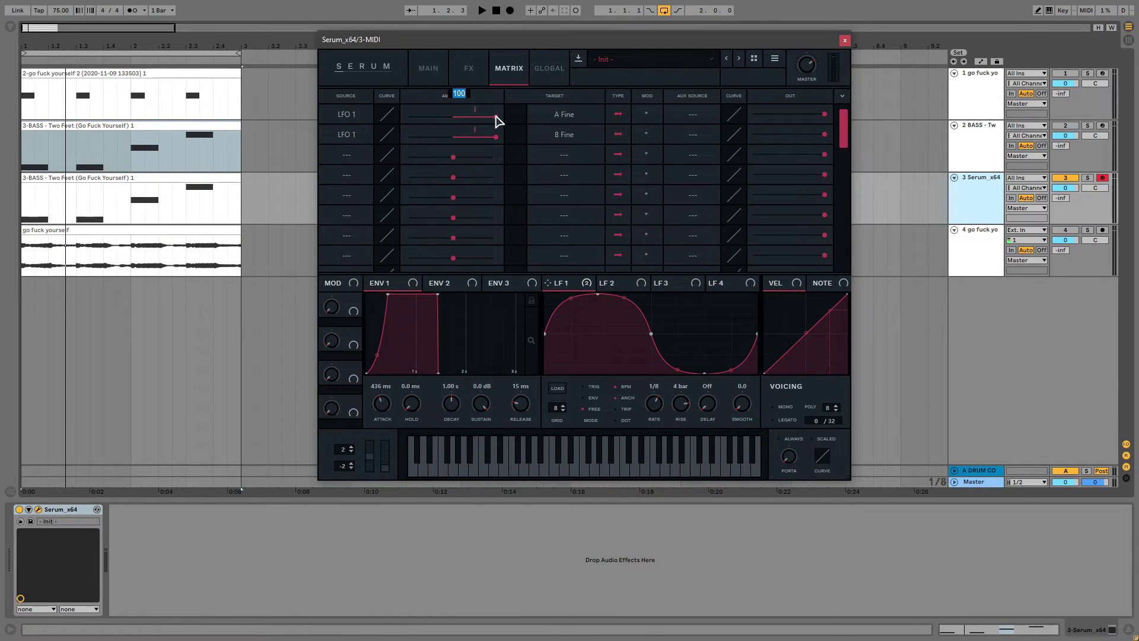
{"action": "type", "text": "3"}
{"action": "key", "text": "Return"}
{"action": "double_click", "coordinate": [494, 140]}
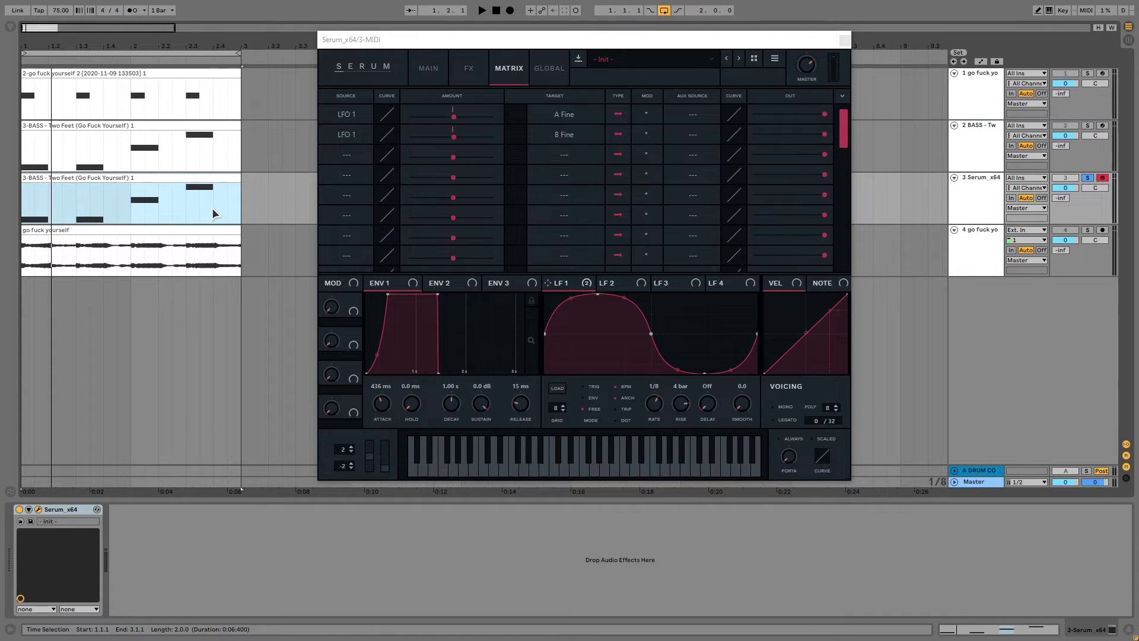
- Play the soloed Serum bass clip to hear the pitch modulation, and return to the main oscillator view
{"action": "key", "text": "space"}
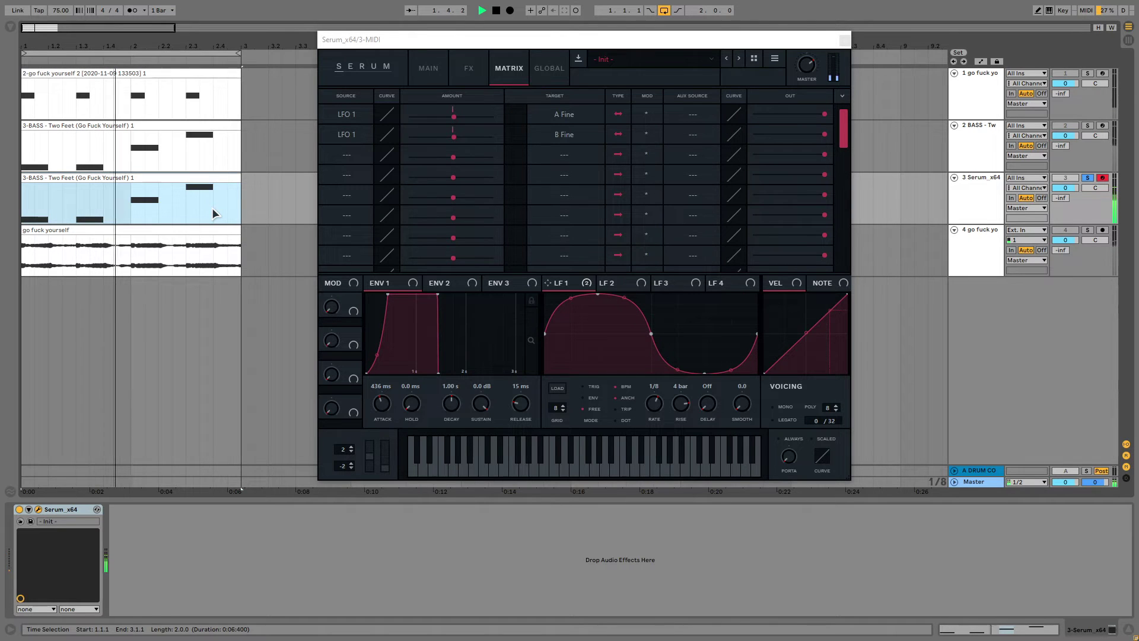
{"action": "left_click", "coordinate": [424, 69]}
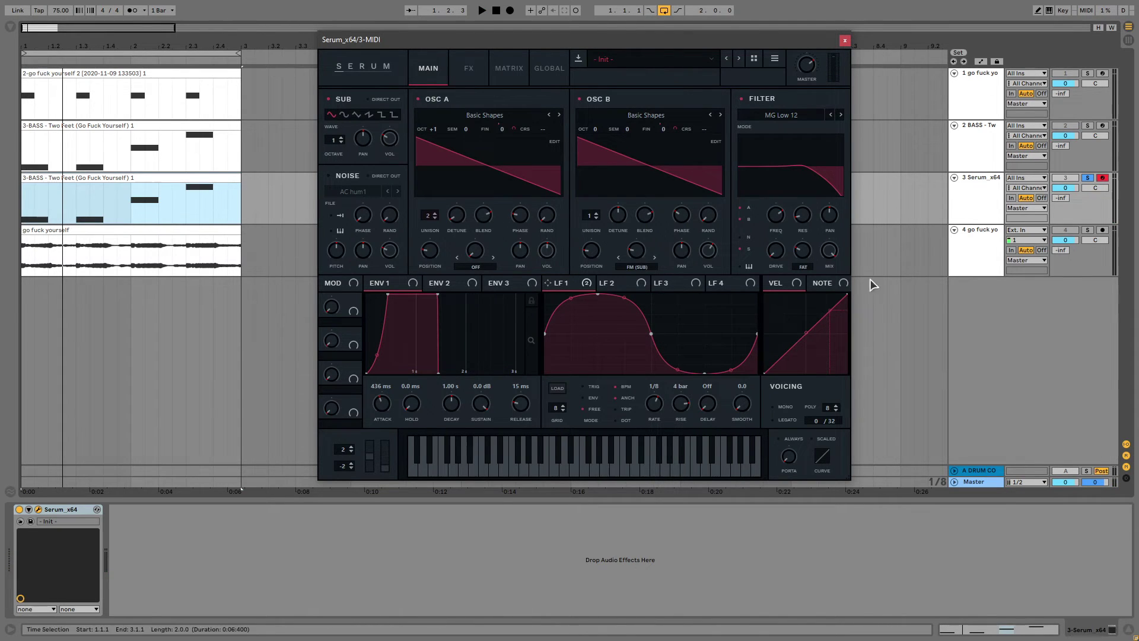
- Close the Serum window, group the Serum device into an Instrument Rack and show the rack's chain list
{"action": "left_click", "coordinate": [992, 207]}
{"action": "left_click", "coordinate": [844, 40]}
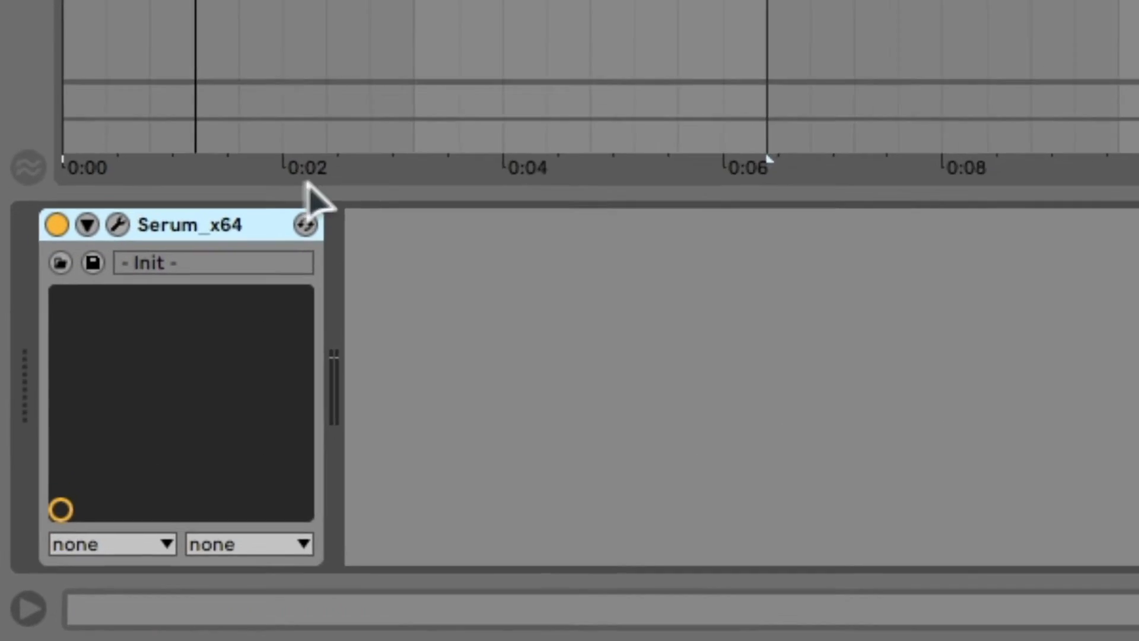
{"action": "key", "text": "ctrl+g"}
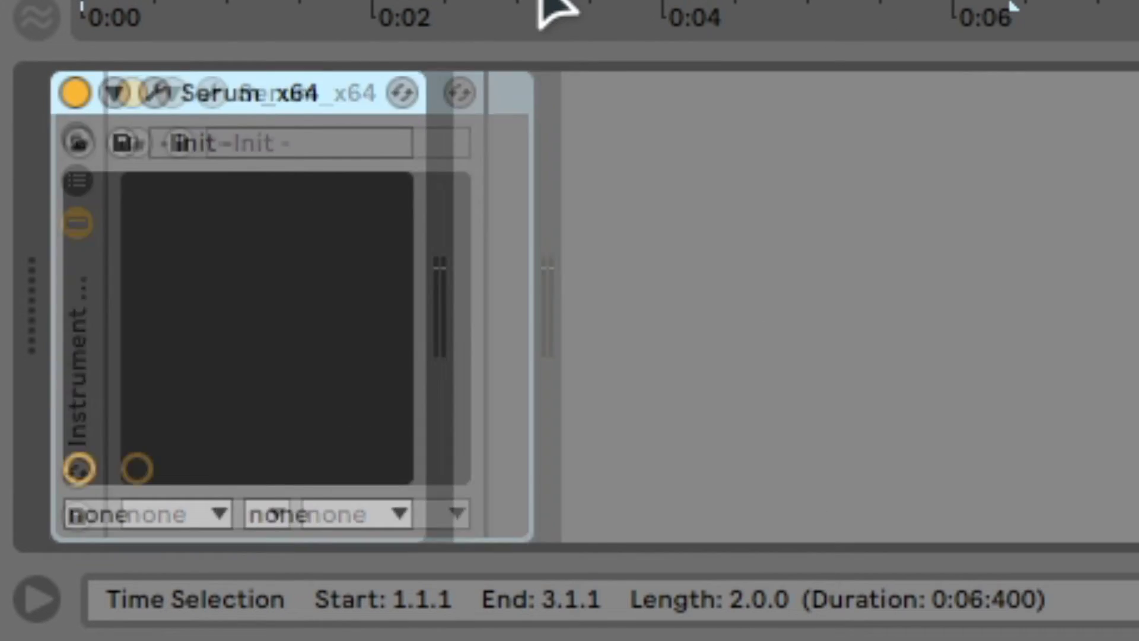
{"action": "left_click", "coordinate": [90, 188]}
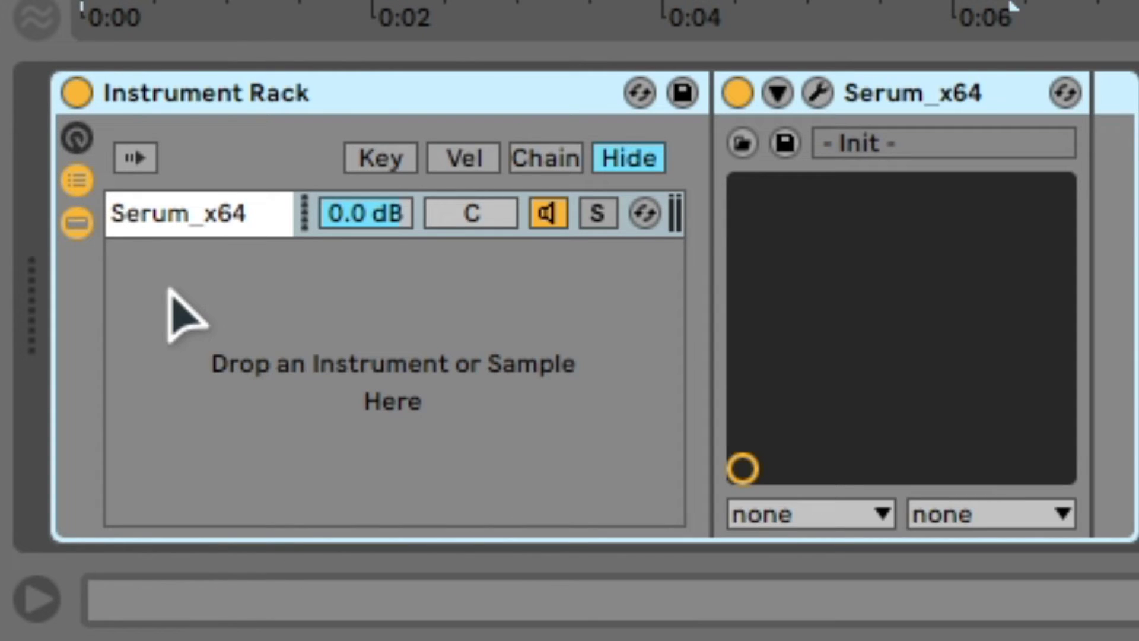
- Create a second chain in the Instrument Rack and name it Sub
{"action": "right_click", "coordinate": [240, 353]}
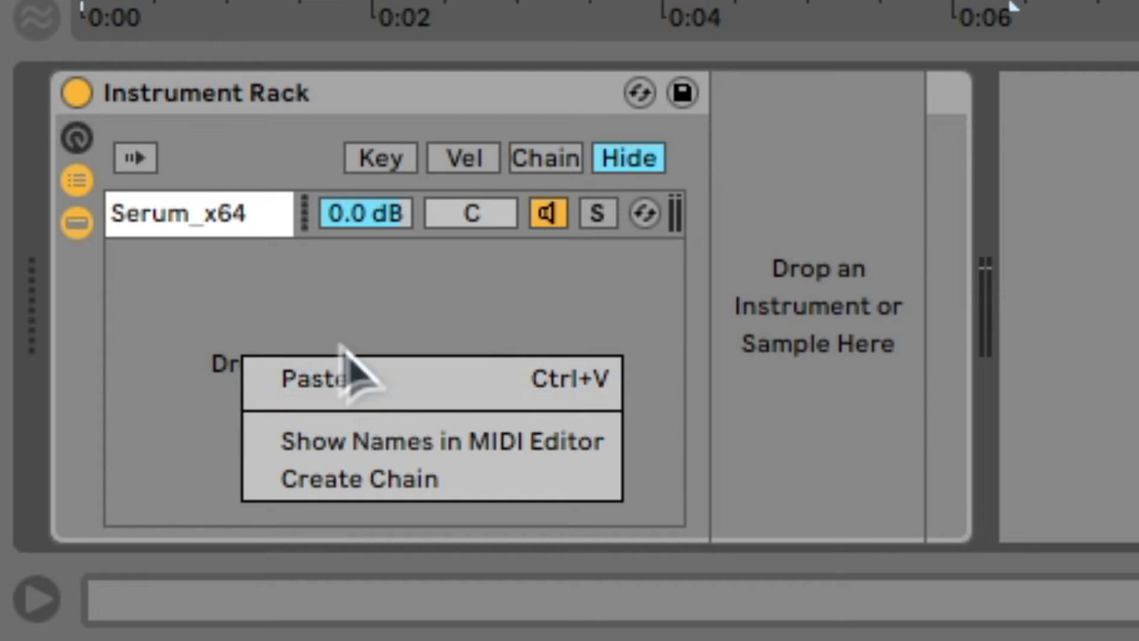
{"action": "left_click", "coordinate": [344, 477]}
{"action": "left_click", "coordinate": [178, 277]}
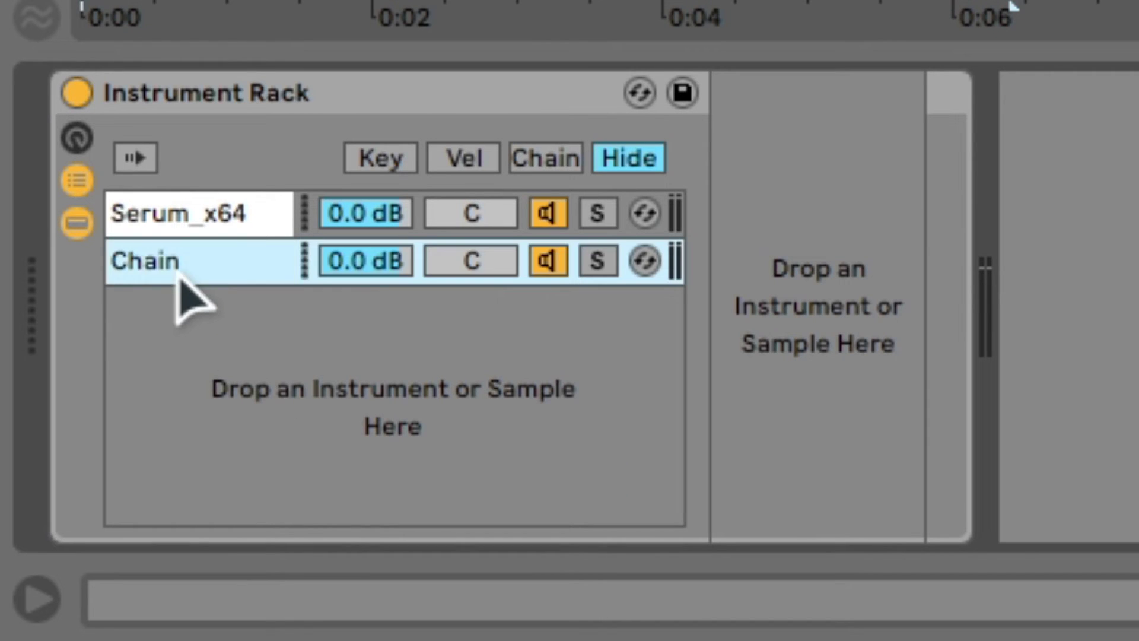
{"action": "key", "text": "ctrl+r"}
{"action": "type", "text": "Sub"}
{"action": "key", "text": "Return"}
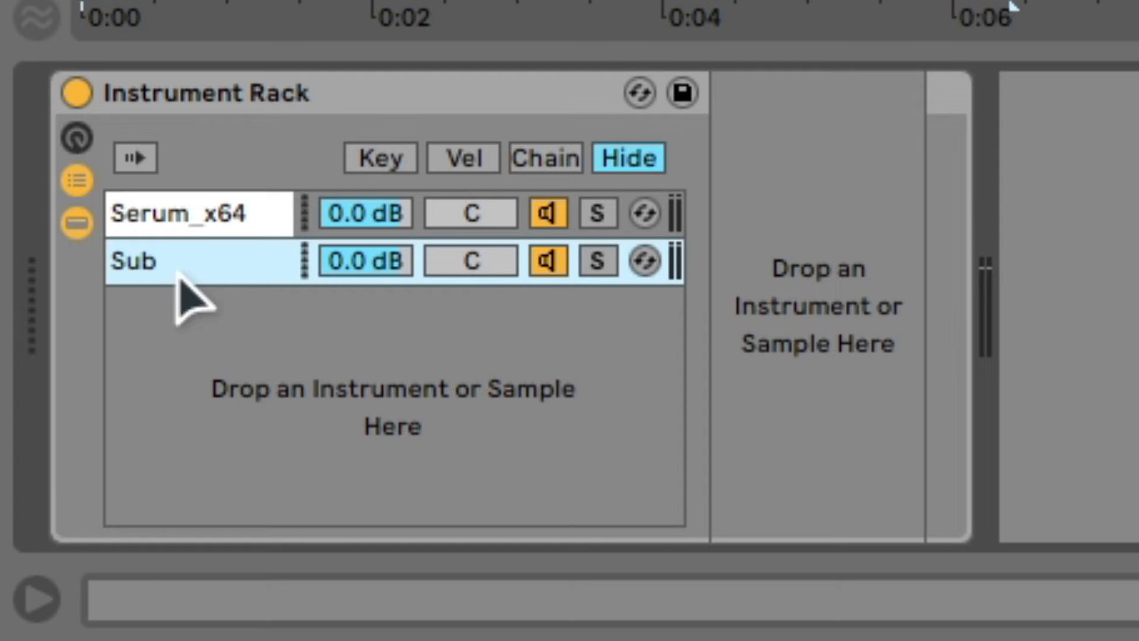
- Load a fresh Serum instance into the empty sub chain
{"action": "right_click", "coordinate": [804, 180]}
{"action": "mouse_move", "coordinate": [593, 58]}
{"action": "left_click", "coordinate": [808, 59]}
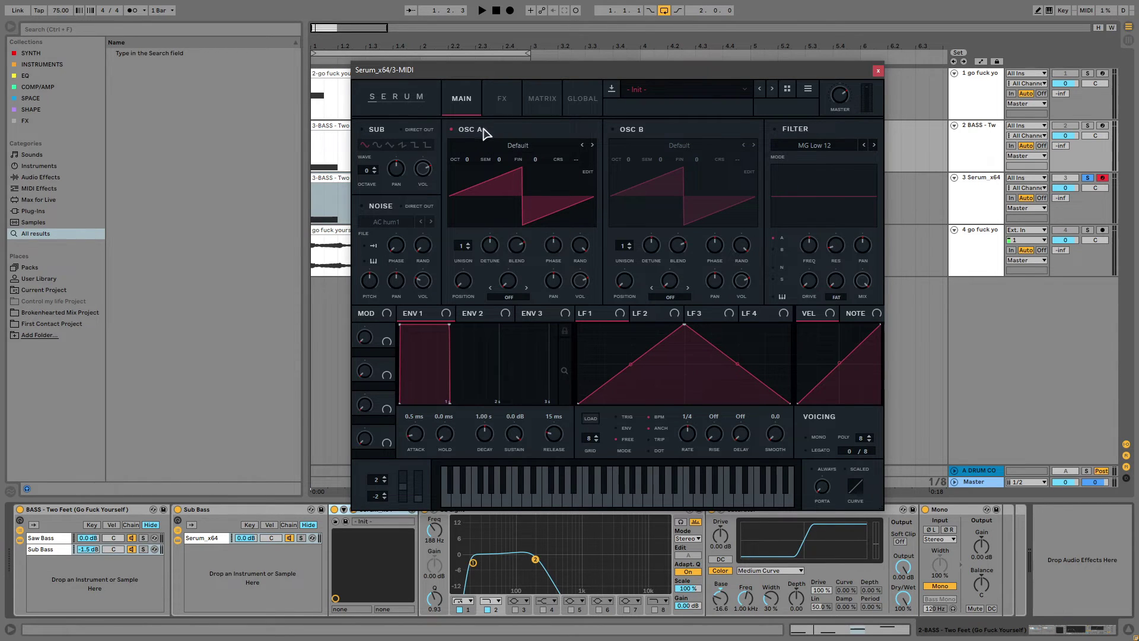
- Replace oscillator A with oscillator B using the Basic Shapes wavetable, with its position moved to the square wave
{"action": "left_click", "coordinate": [452, 129]}
{"action": "left_click", "coordinate": [622, 128]}
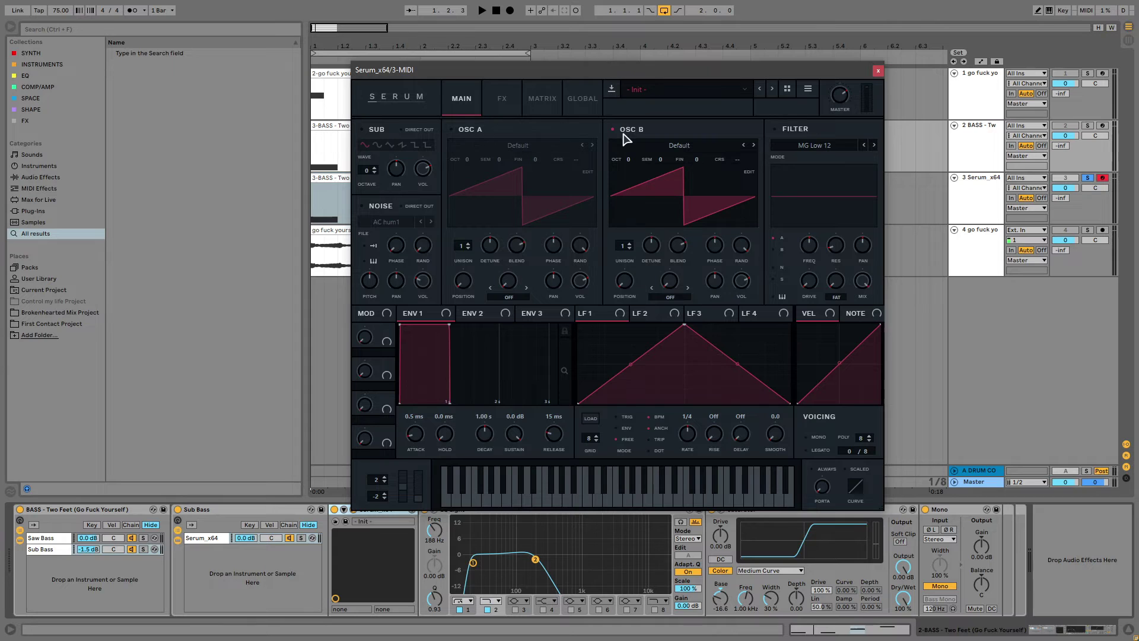
{"action": "left_click", "coordinate": [682, 147]}
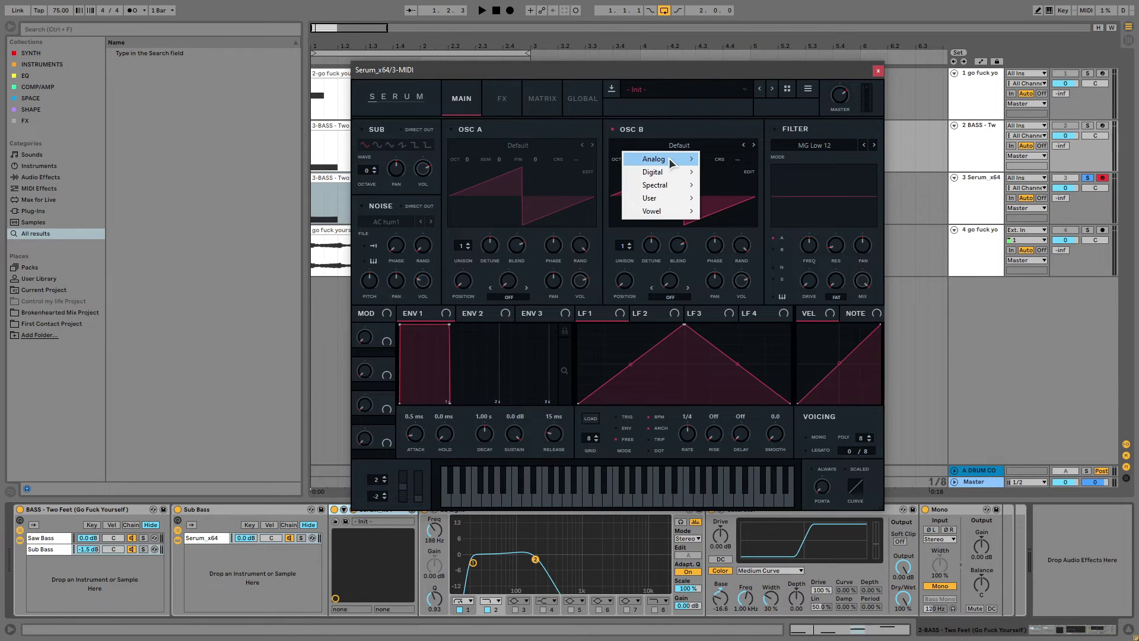
{"action": "mouse_move", "coordinate": [668, 158]}
{"action": "left_click", "coordinate": [728, 215]}
{"action": "left_click_drag", "start_coordinate": [628, 282], "coordinate": [643, 224]}
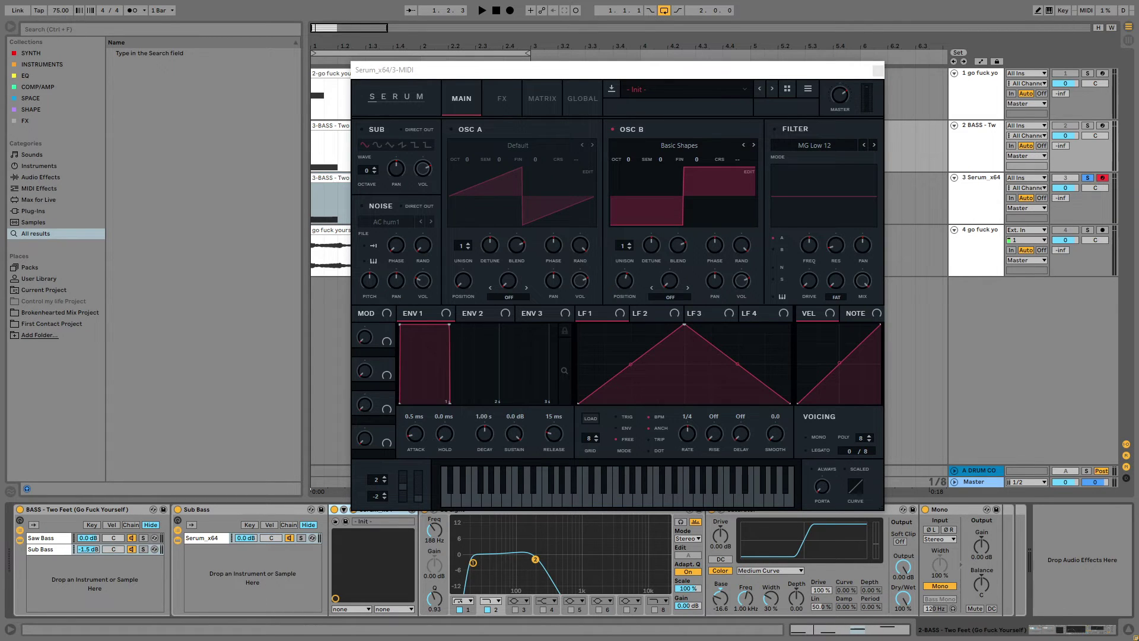
- Adjust oscillator B's volume alongside the enabled sine sub oscillator, and set envelope 1's attack to 11 ms
{"action": "left_click", "coordinate": [746, 281]}
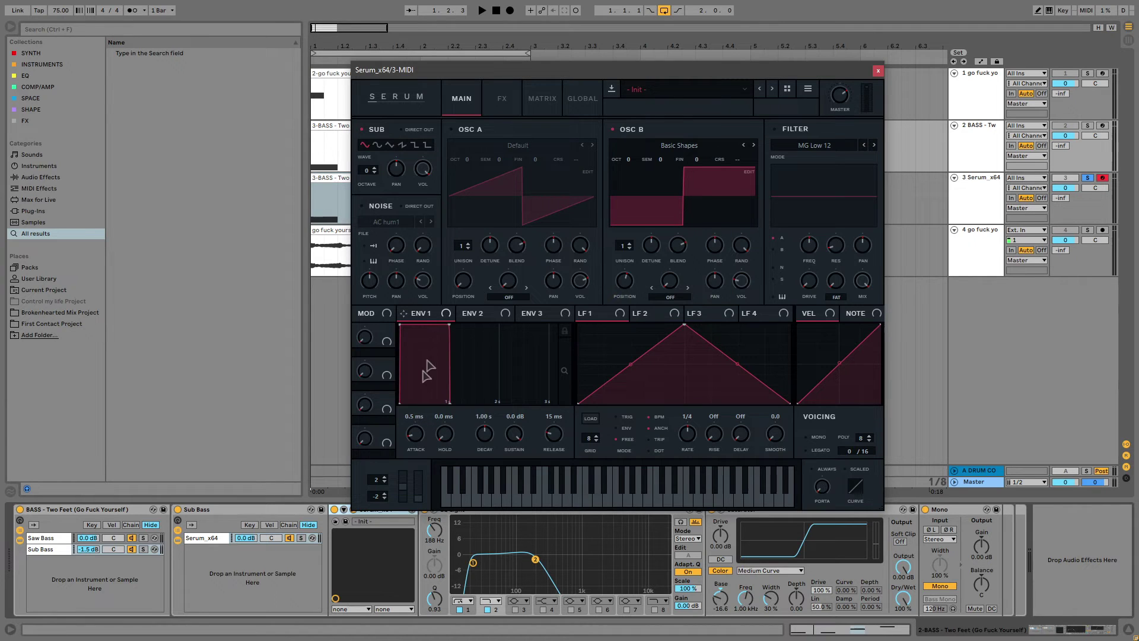
{"action": "left_click_drag", "start_coordinate": [417, 439], "coordinate": [418, 434]}
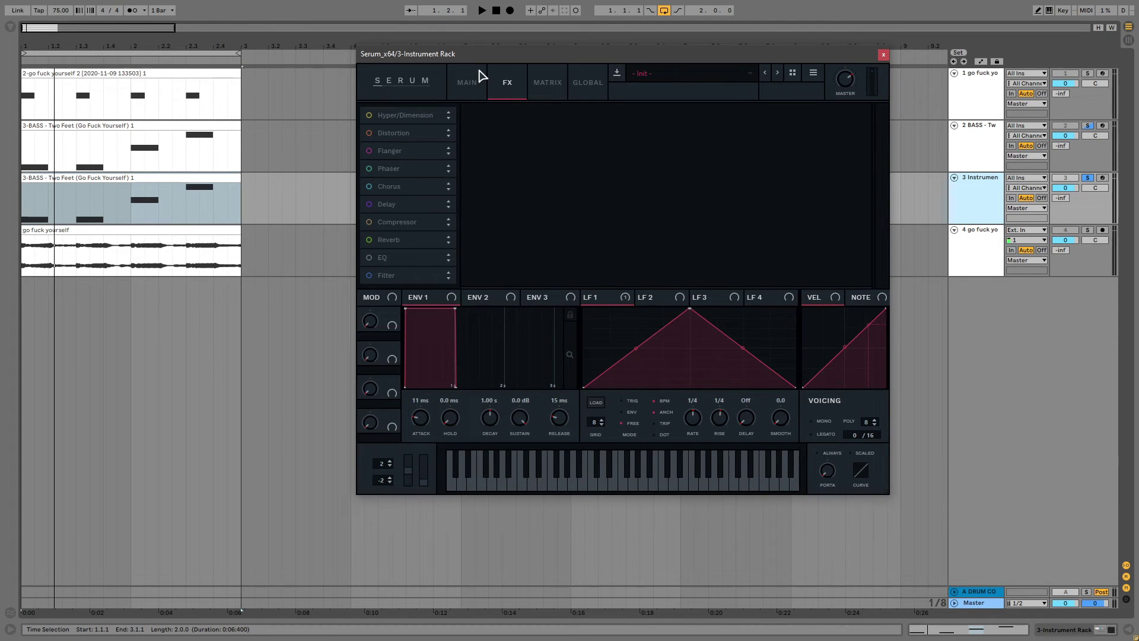
- Enable Distortion and Compressor effects, and set the distortion to Diode 2 with its post filter at 73 and drive at 10
{"action": "left_click", "coordinate": [381, 134]}
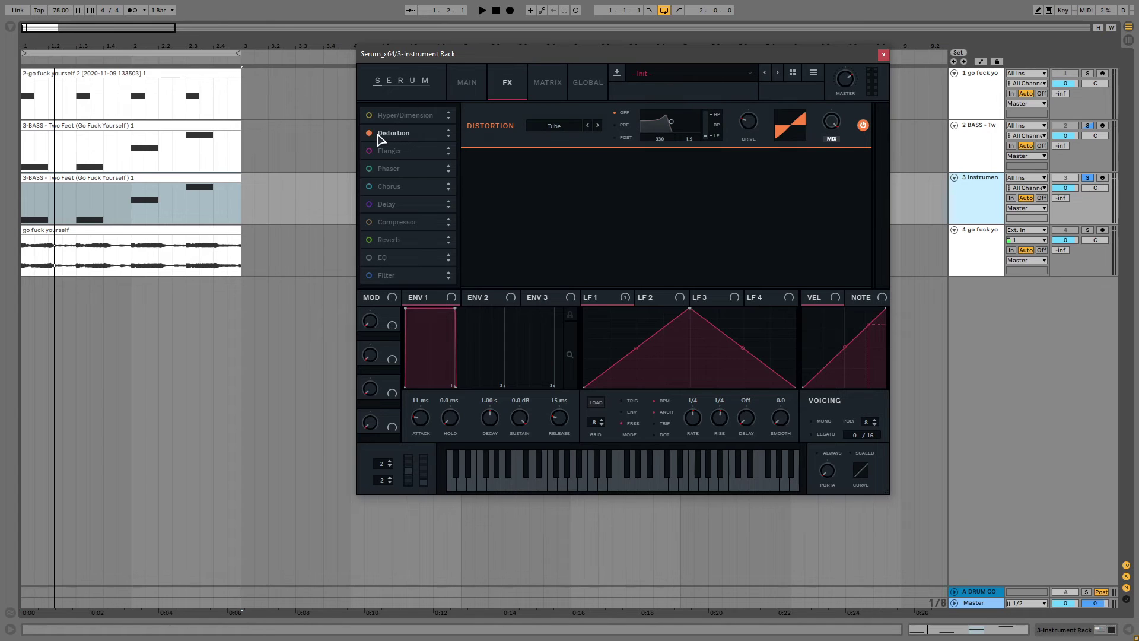
{"action": "left_click", "coordinate": [380, 226]}
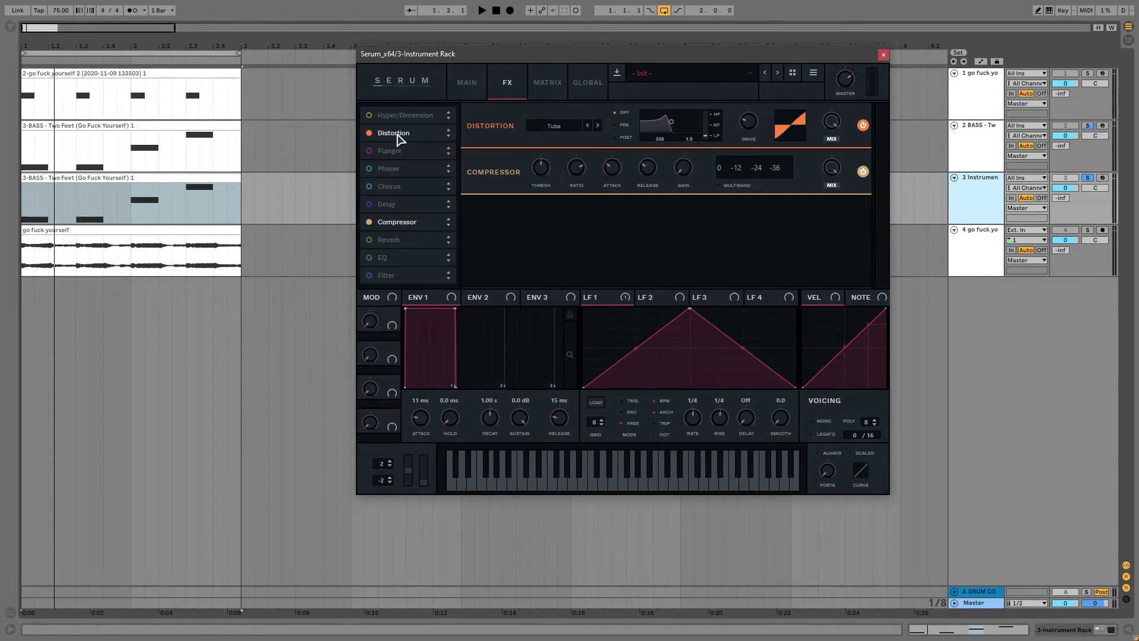
{"action": "left_click", "coordinate": [553, 126]}
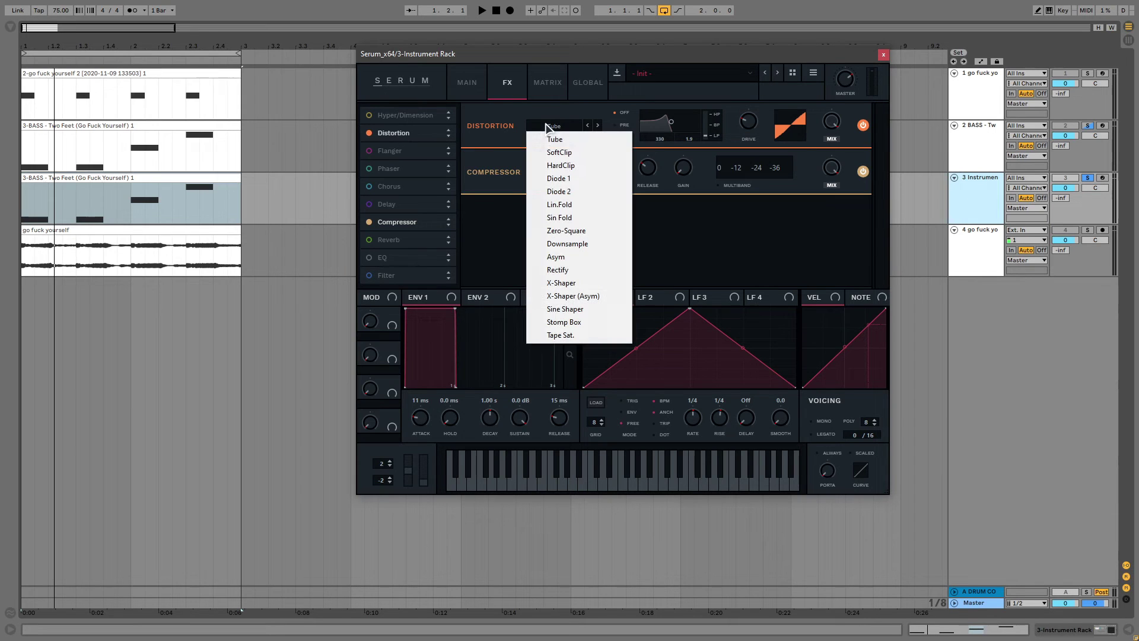
{"action": "left_click", "coordinate": [573, 191]}
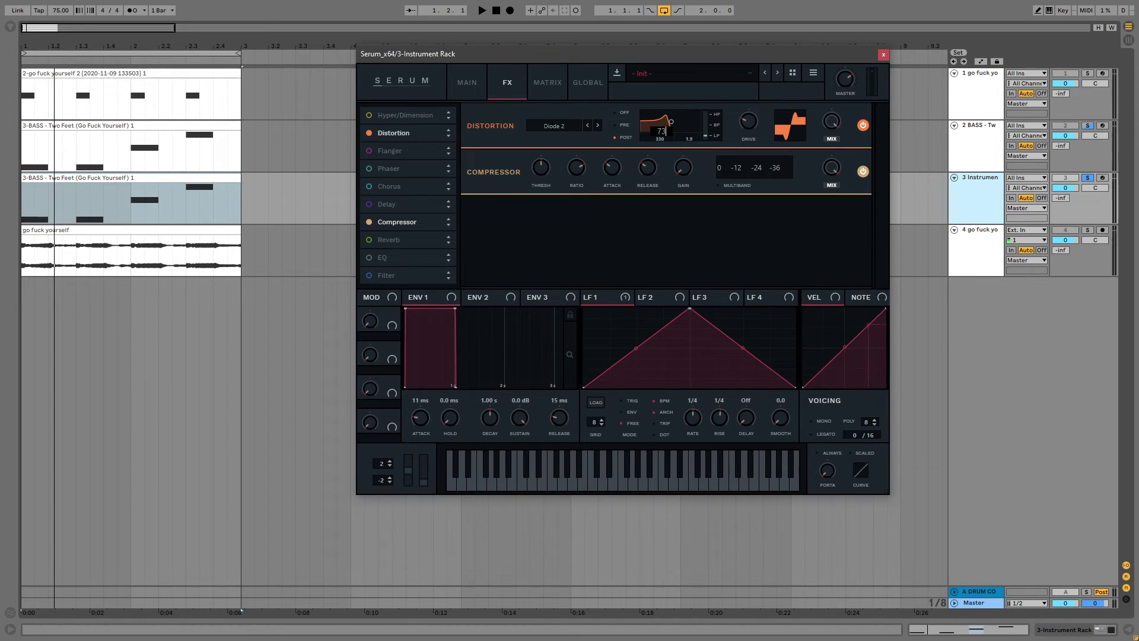
{"action": "key", "text": "Return"}
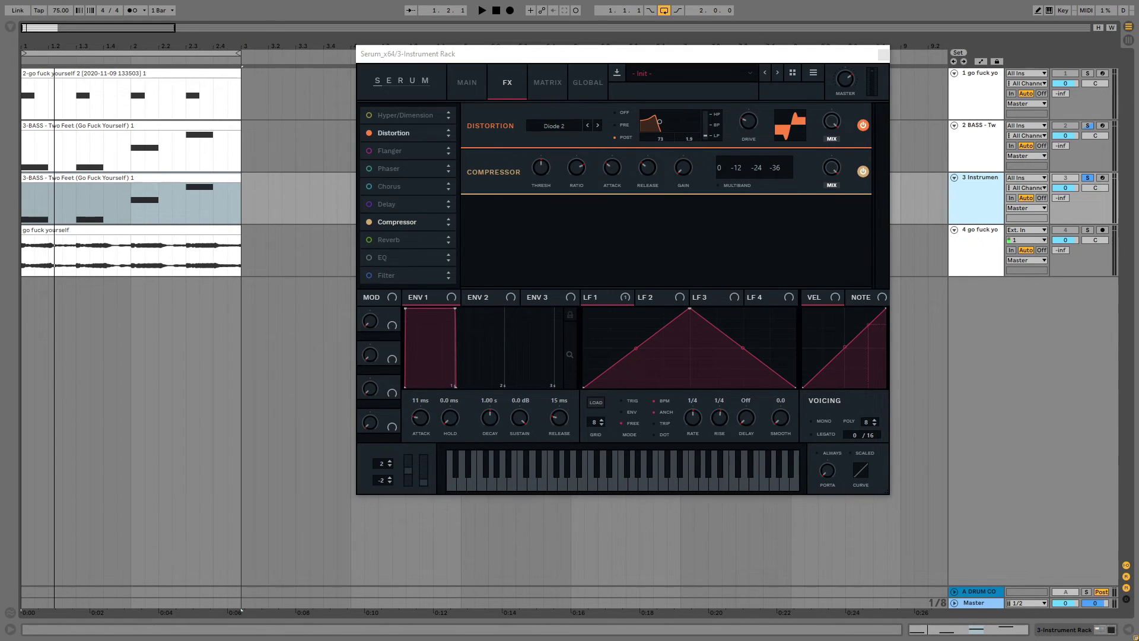
{"action": "double_click", "coordinate": [749, 122]}
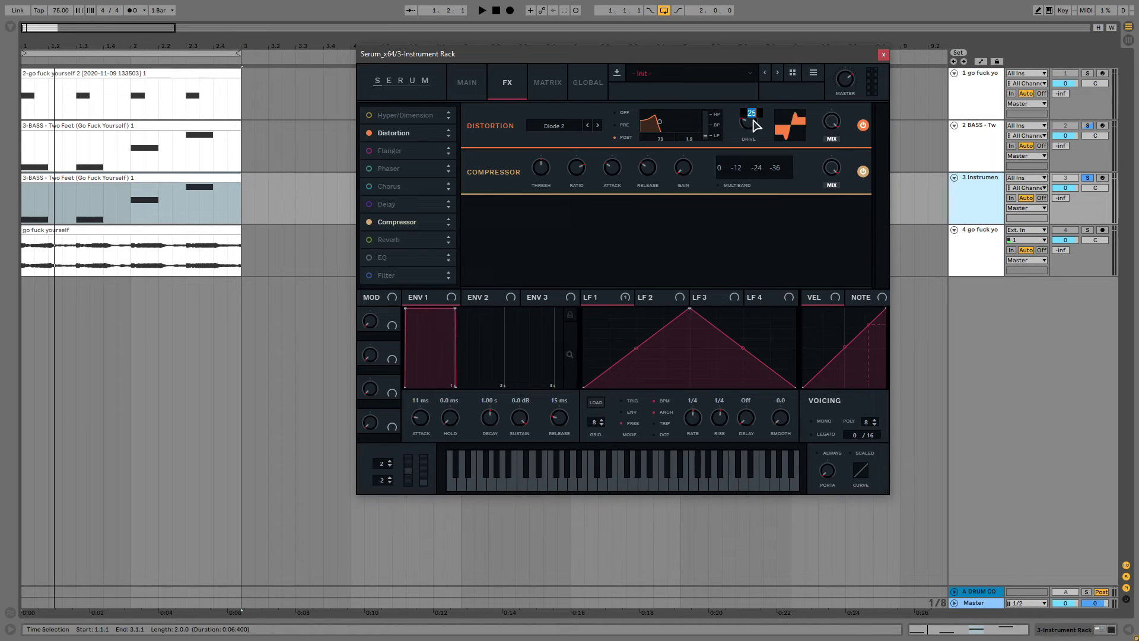
{"action": "type", "text": "10"}
{"action": "key", "text": "Return"}
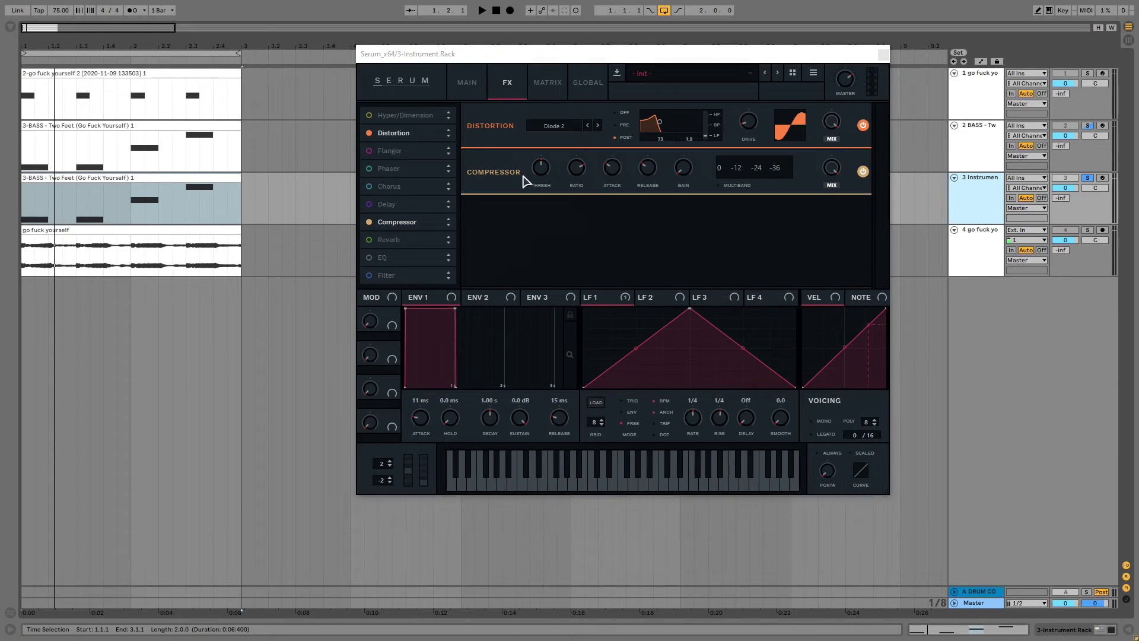
- Adjust the compressor's threshold, set its attack to 1, and return to the oscillator view
{"action": "left_click", "coordinate": [543, 169]}
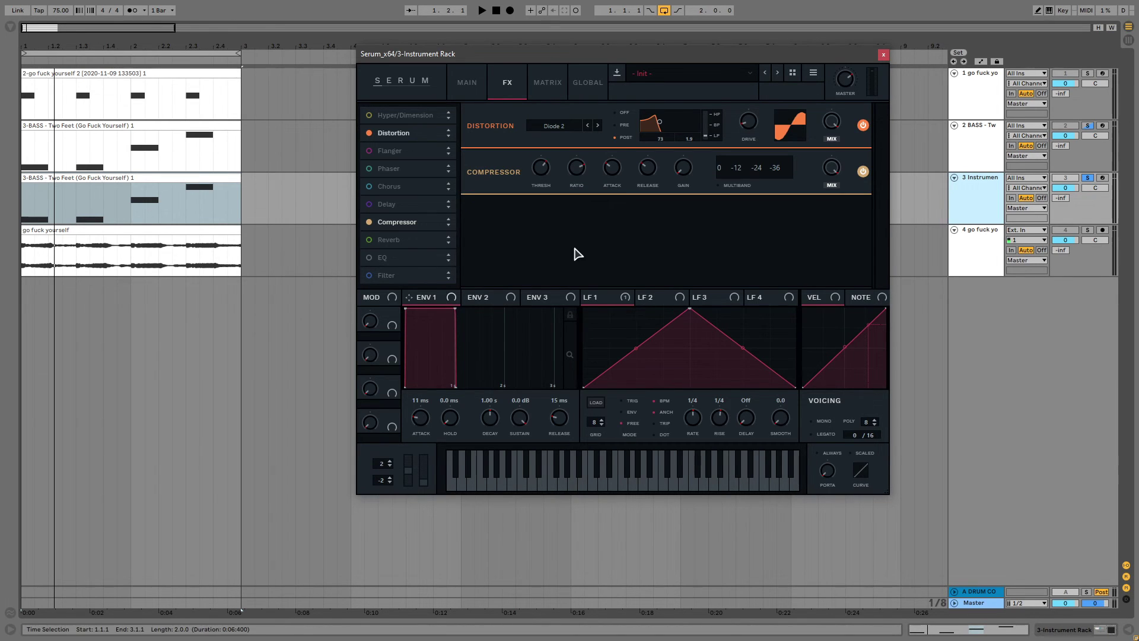
{"action": "double_click", "coordinate": [620, 166]}
{"action": "type", "text": "1"}
{"action": "key", "text": "Return"}
{"action": "left_click", "coordinate": [462, 77]}
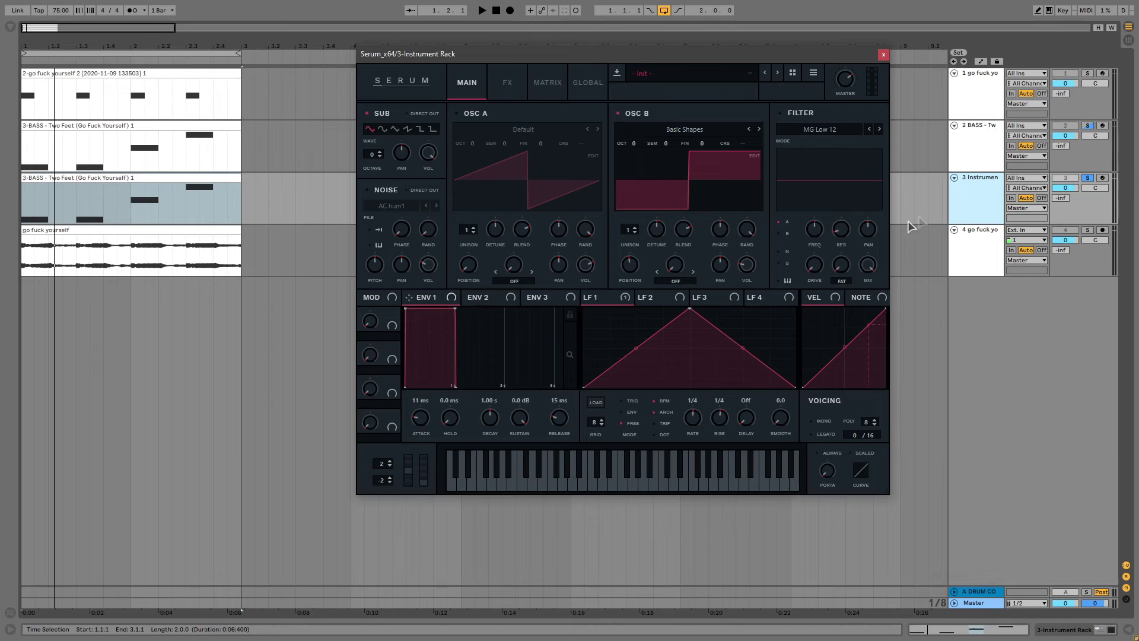
- Play back the sub chain on its own and together with the Serum_x64 chain to compare the layers
{"action": "left_click", "coordinate": [978, 208]}
{"action": "left_click", "coordinate": [180, 173]}
{"action": "key", "text": "space"}
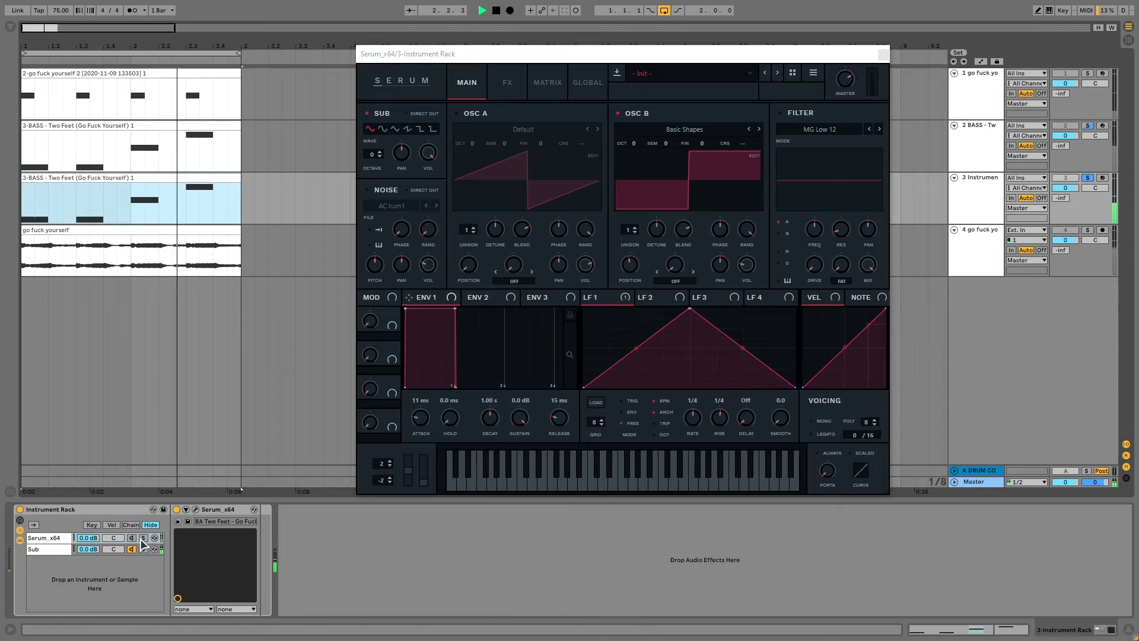
{"action": "key", "text": "space"}
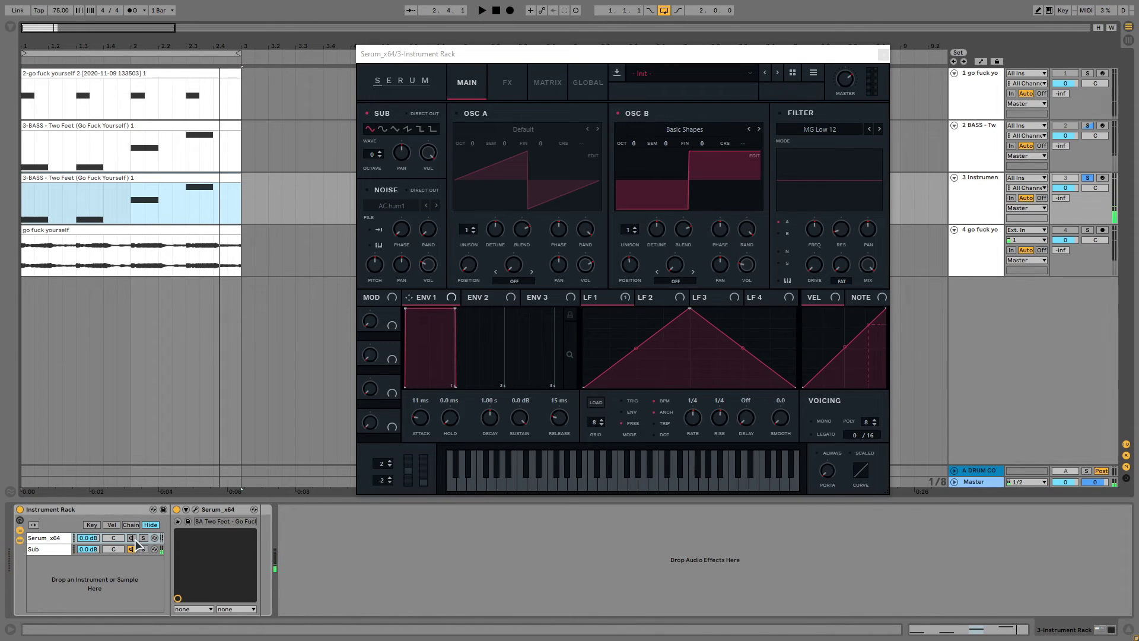
{"action": "key", "text": "space"}
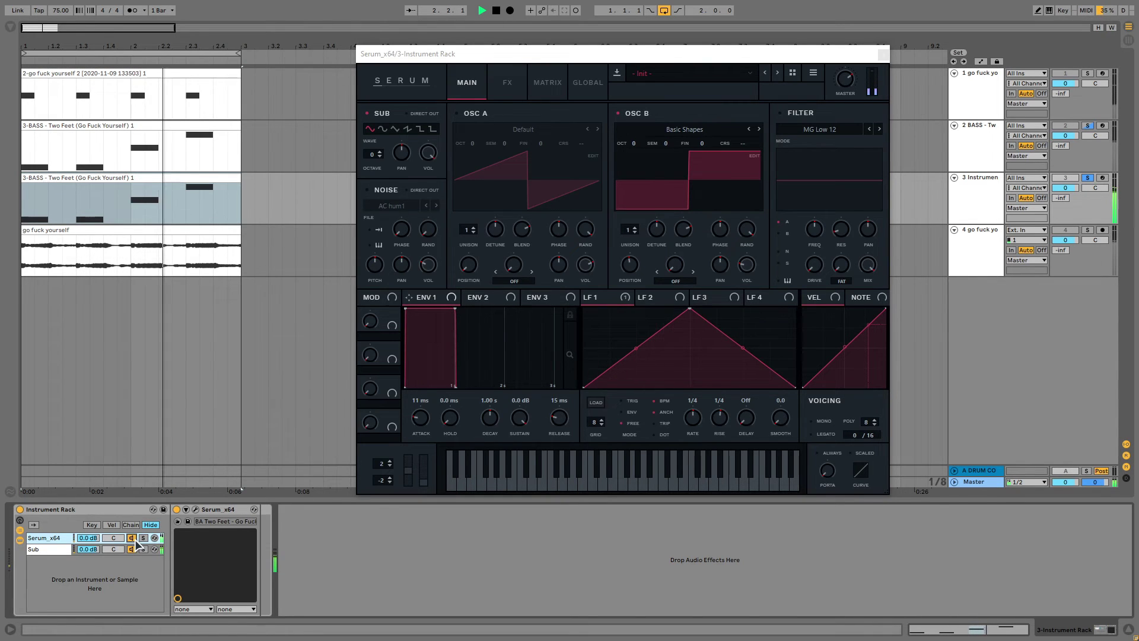
{"action": "key", "text": "space"}
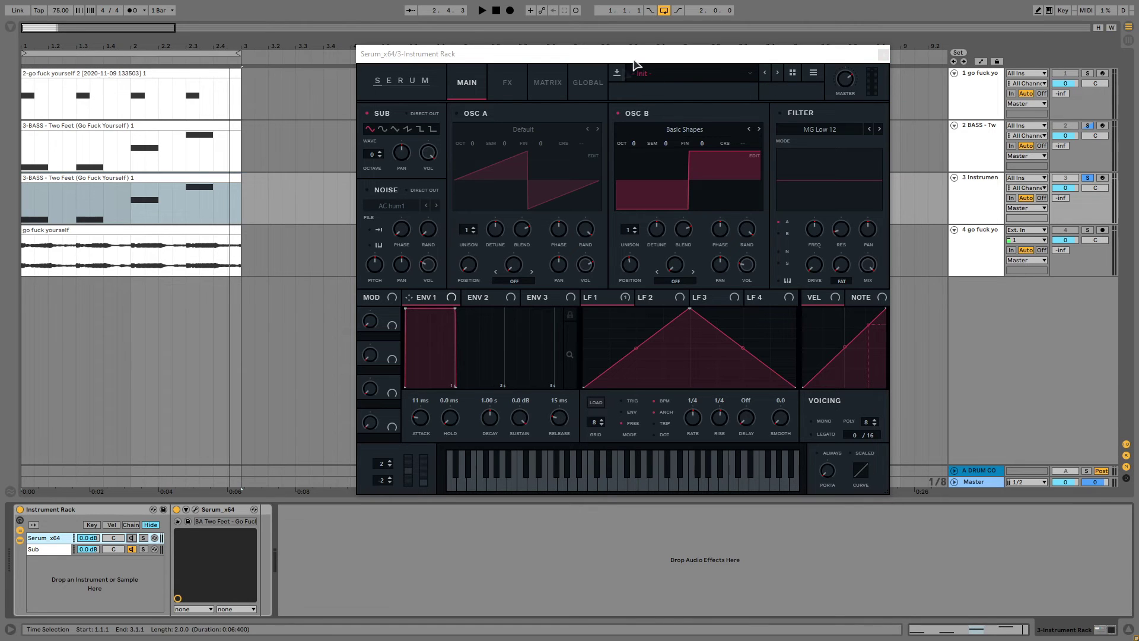
- Close the synth window and add an EQ Eight after Serum in the Sub chain
{"action": "left_click", "coordinate": [883, 55]}
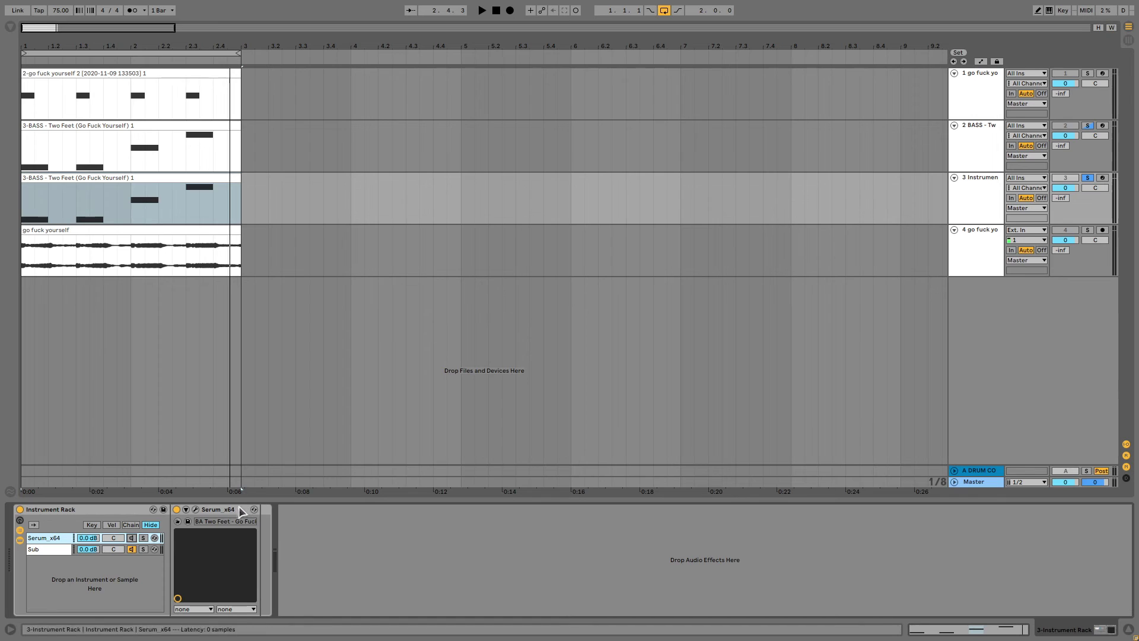
{"action": "left_click", "coordinate": [48, 549]}
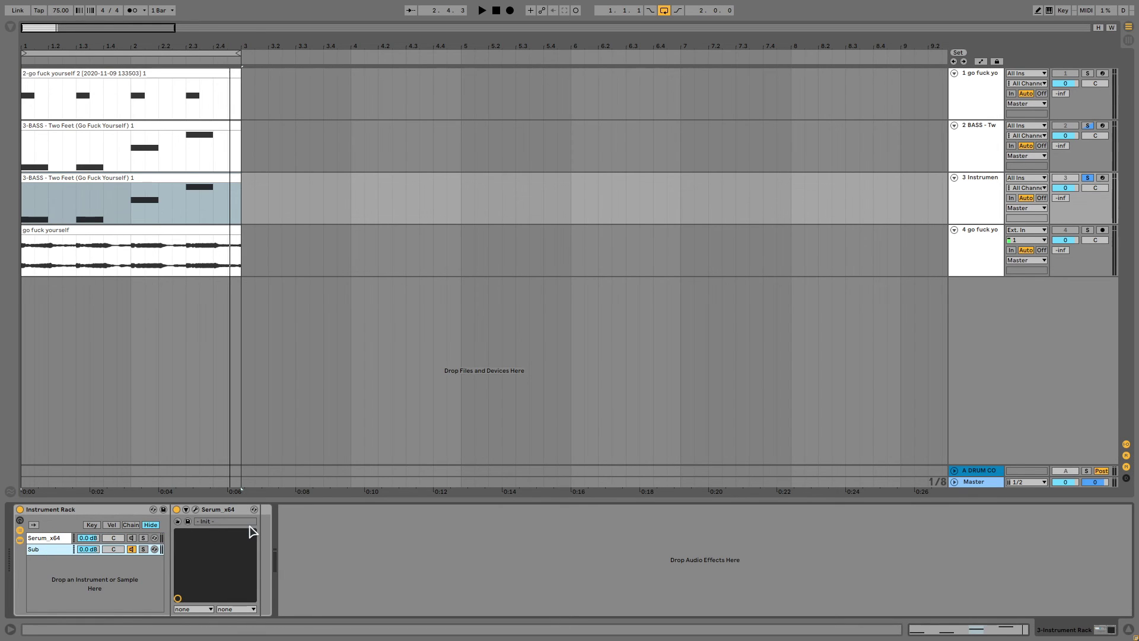
{"action": "left_click", "coordinate": [987, 180]}
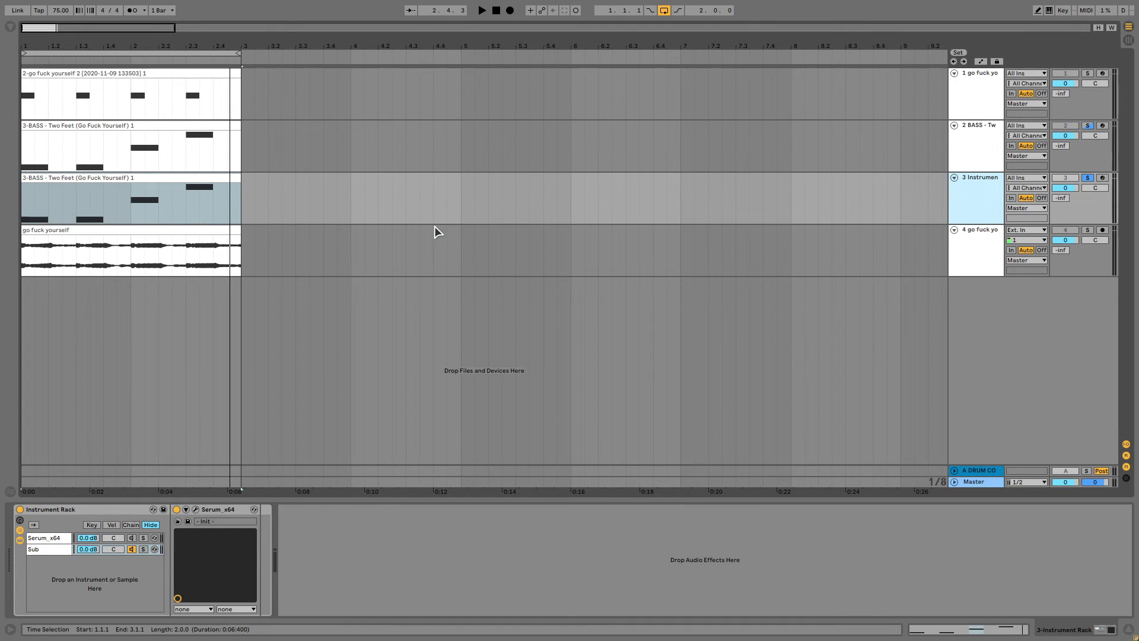
{"action": "key", "text": "ctrl+f"}
{"action": "type", "text": "eq eight"}
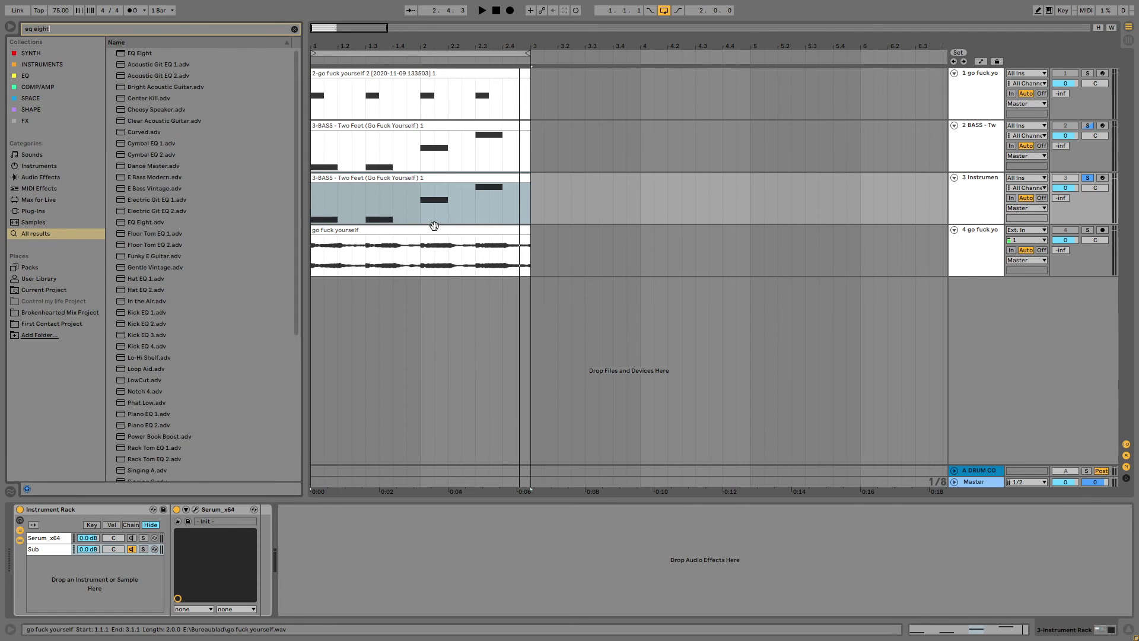
{"action": "left_click_drag", "start_coordinate": [131, 54], "coordinate": [264, 547]}
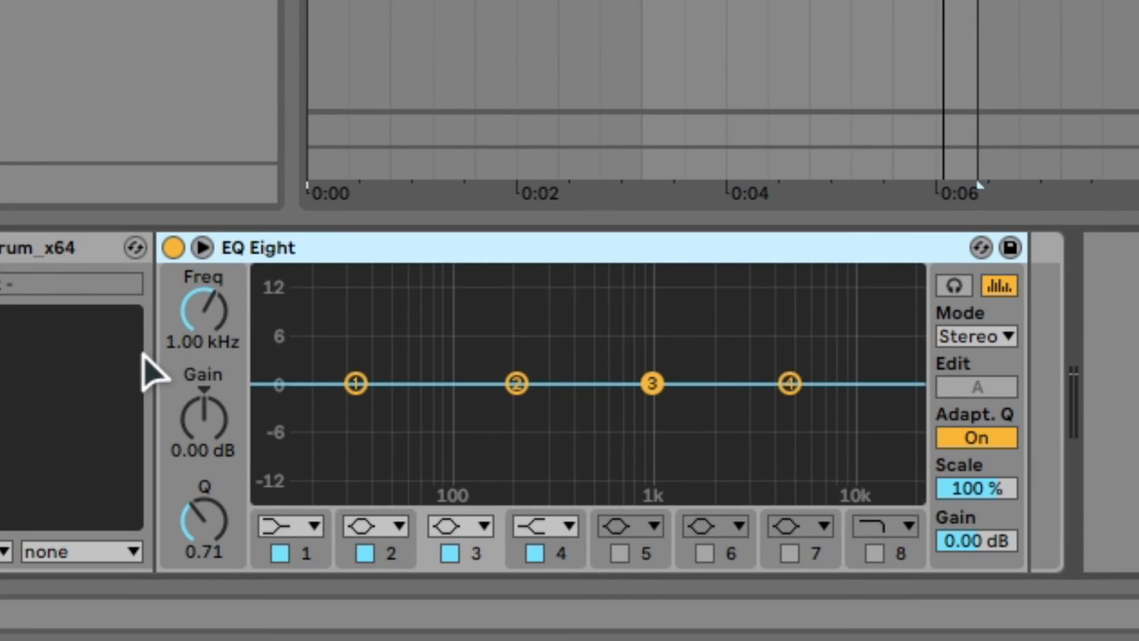
- Disable EQ bands 2, 3 and 4, enable low-pass band 8, and make band 1 a x4 low cut
{"action": "left_click", "coordinate": [364, 553]}
{"action": "left_click", "coordinate": [450, 553]}
{"action": "left_click", "coordinate": [535, 553]}
{"action": "left_click", "coordinate": [875, 553]}
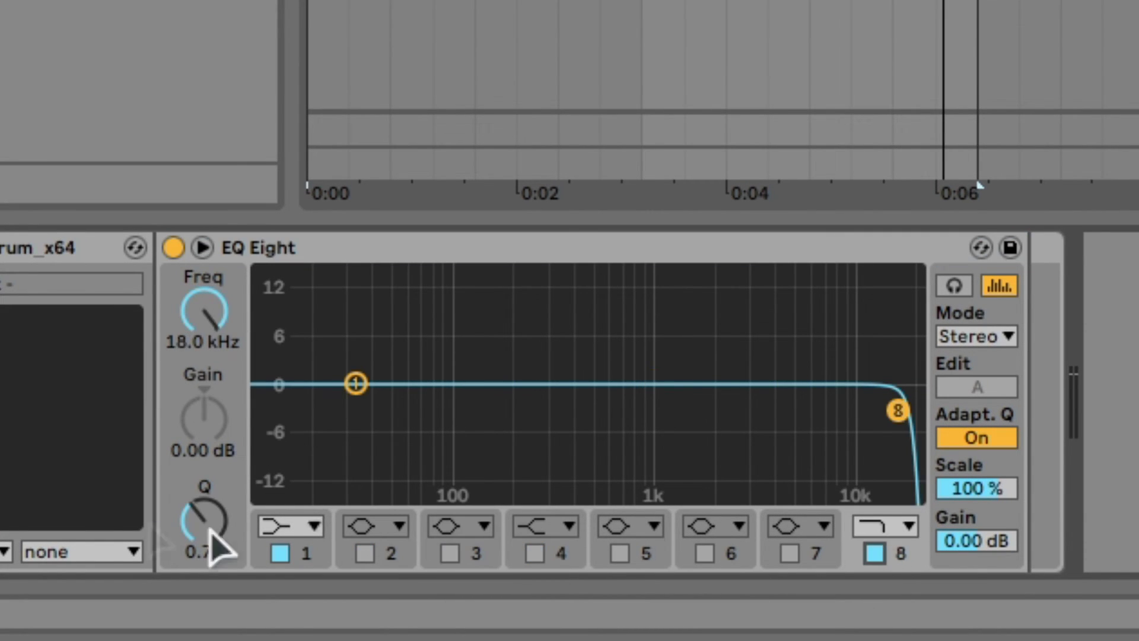
{"action": "left_click", "coordinate": [294, 526]}
{"action": "left_click", "coordinate": [279, 300]}
{"action": "left_click", "coordinate": [292, 528]}
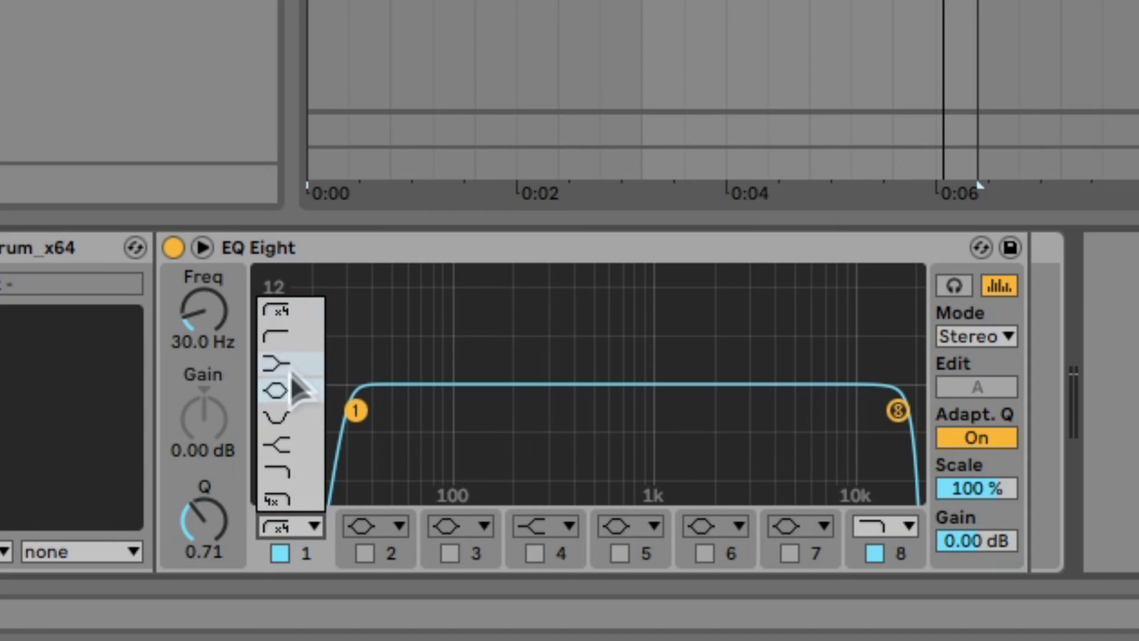
{"action": "left_click", "coordinate": [300, 315]}
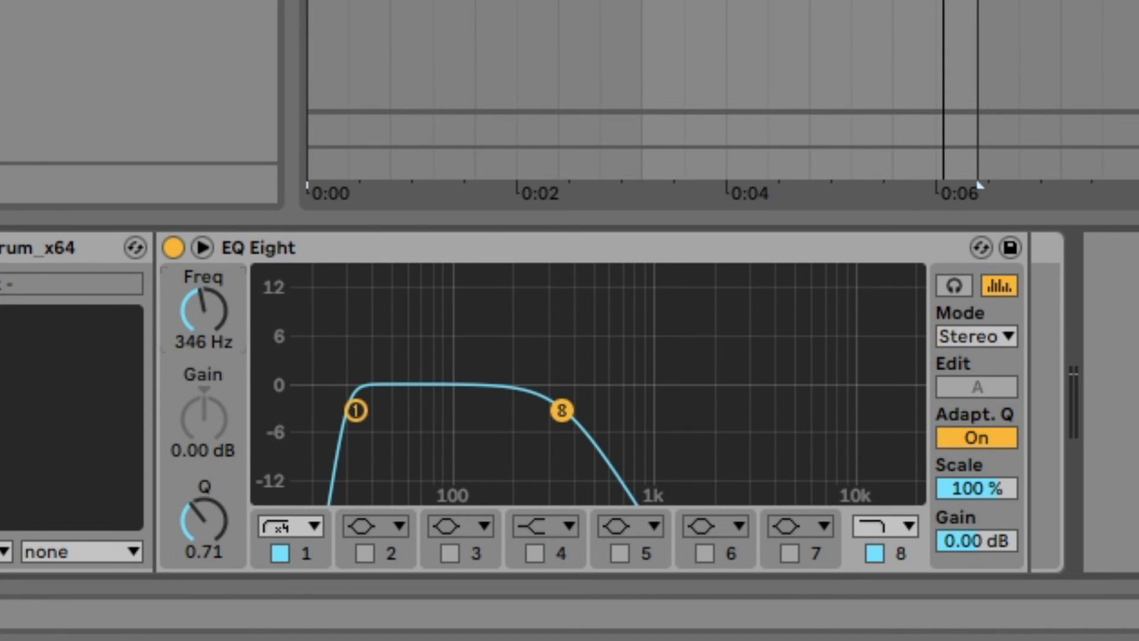
- Set low-pass band 8 to 188 Hz with a slightly higher Q, and low-cut band 1 to 20 Hz
{"action": "left_click_drag", "start_coordinate": [224, 319], "coordinate": [225, 320]}
{"action": "type", "text": "188"}
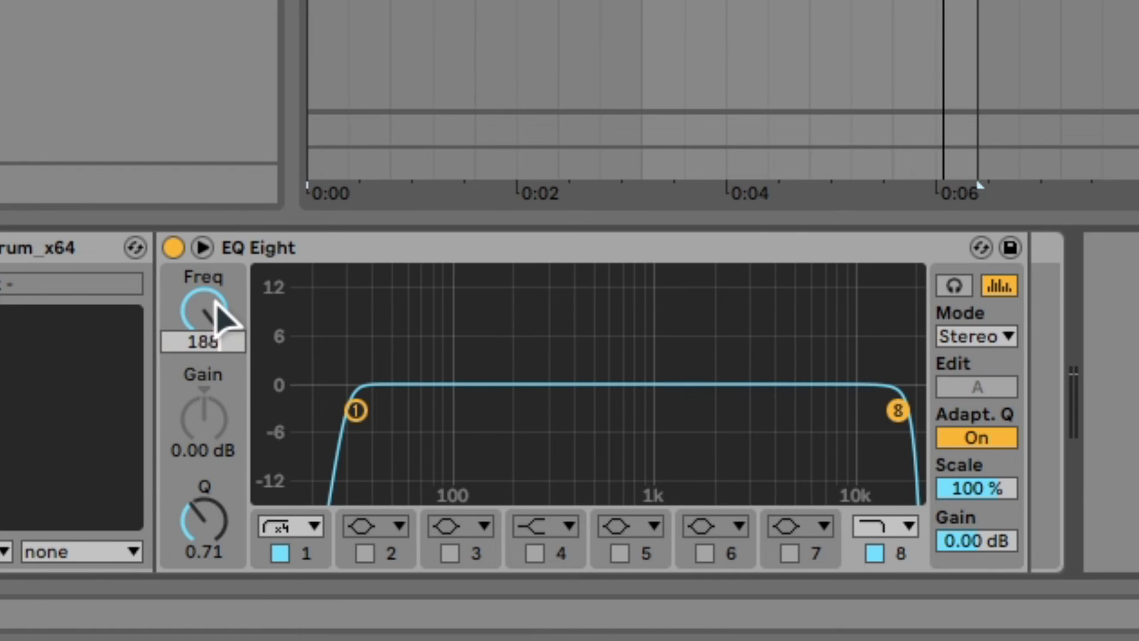
{"action": "key", "text": "Return"}
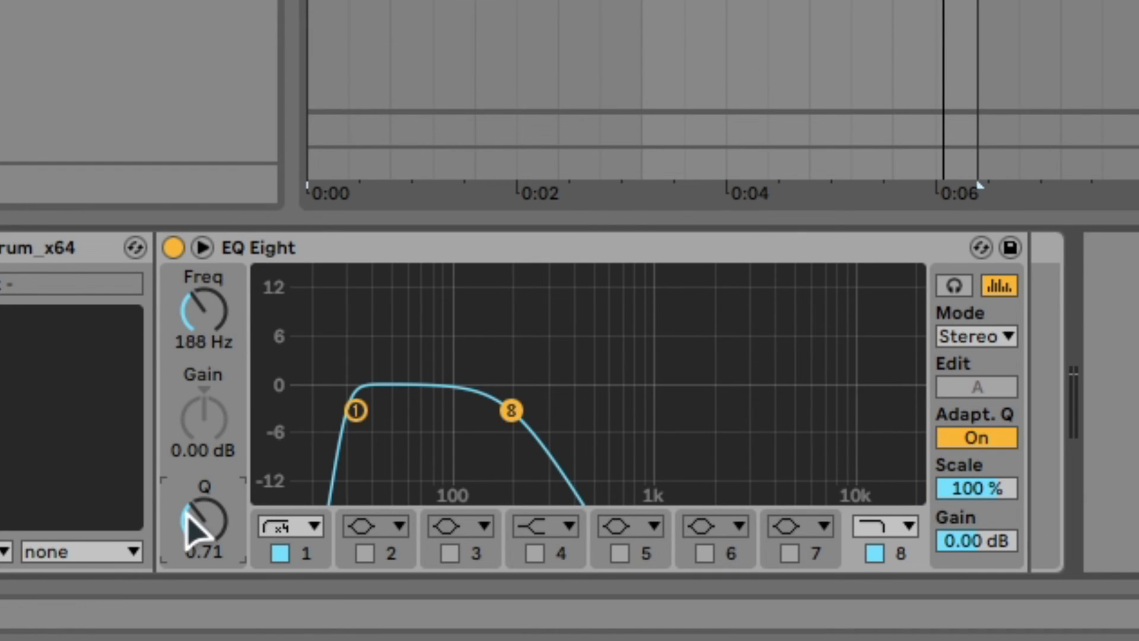
{"action": "mouse_move", "coordinate": [207, 516]}
{"action": "left_mouse_down"}
{"action": "mouse_move", "coordinate": [208, 498]}
{"action": "mouse_move", "coordinate": [212, 516]}
{"action": "left_mouse_up"}
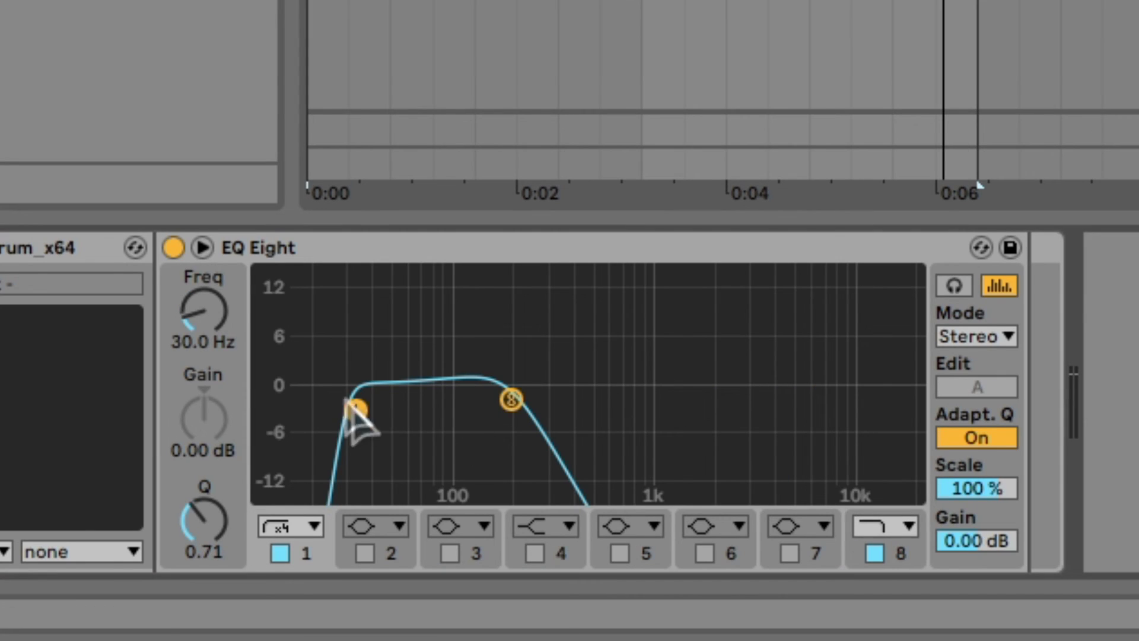
{"action": "left_click", "coordinate": [206, 314]}
{"action": "type", "text": "20"}
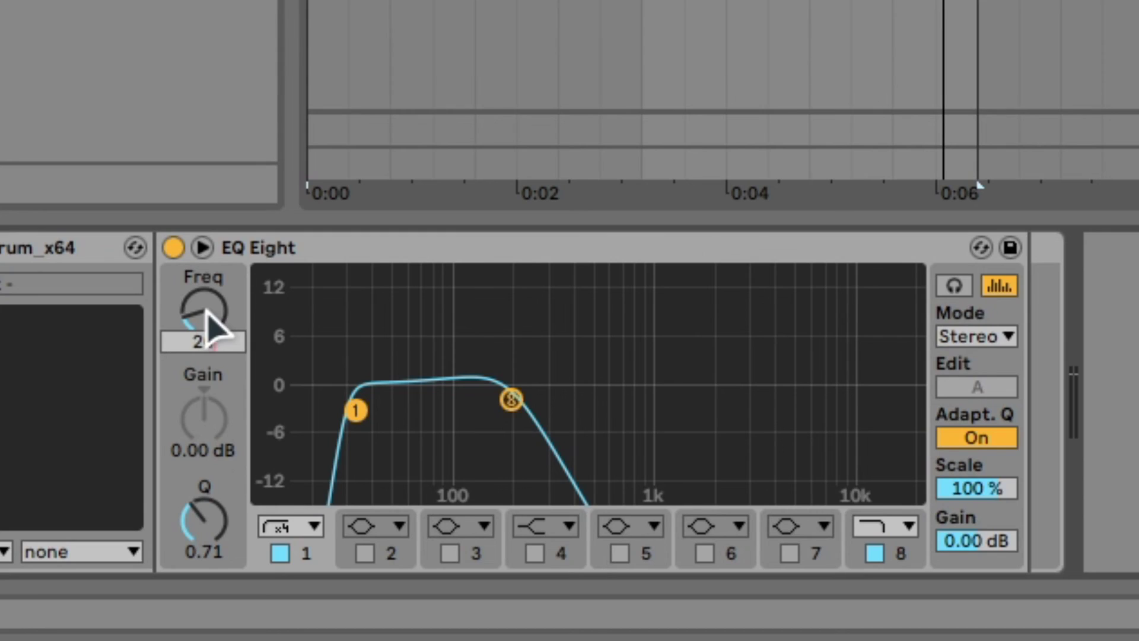
{"action": "key", "text": "Return"}
- Add a Saturator after the EQ Eight with the Medium Curve shape and its Base lowered to about -16.6
{"action": "left_click", "coordinate": [546, 247]}
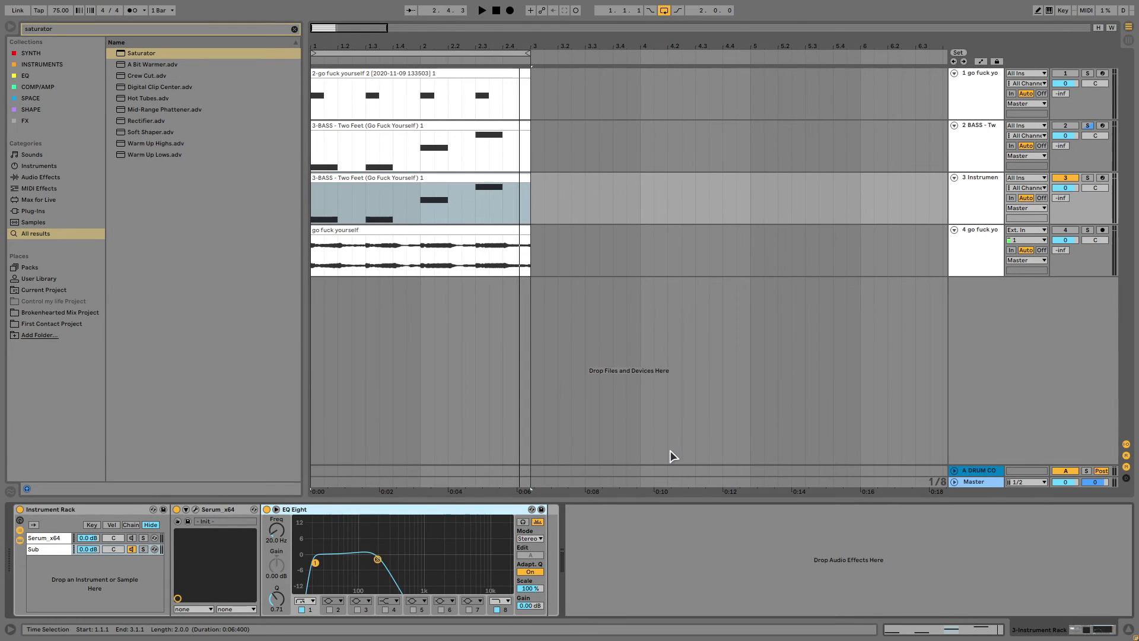
{"action": "left_click_drag", "start_coordinate": [158, 55], "coordinate": [553, 582]}
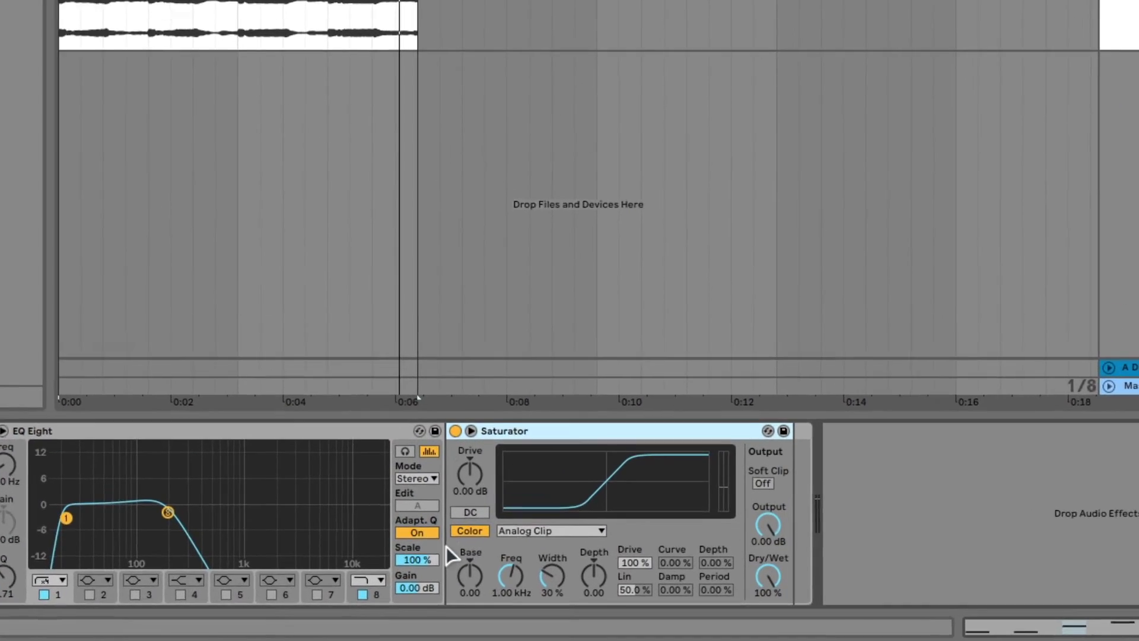
{"action": "left_click", "coordinate": [617, 564]}
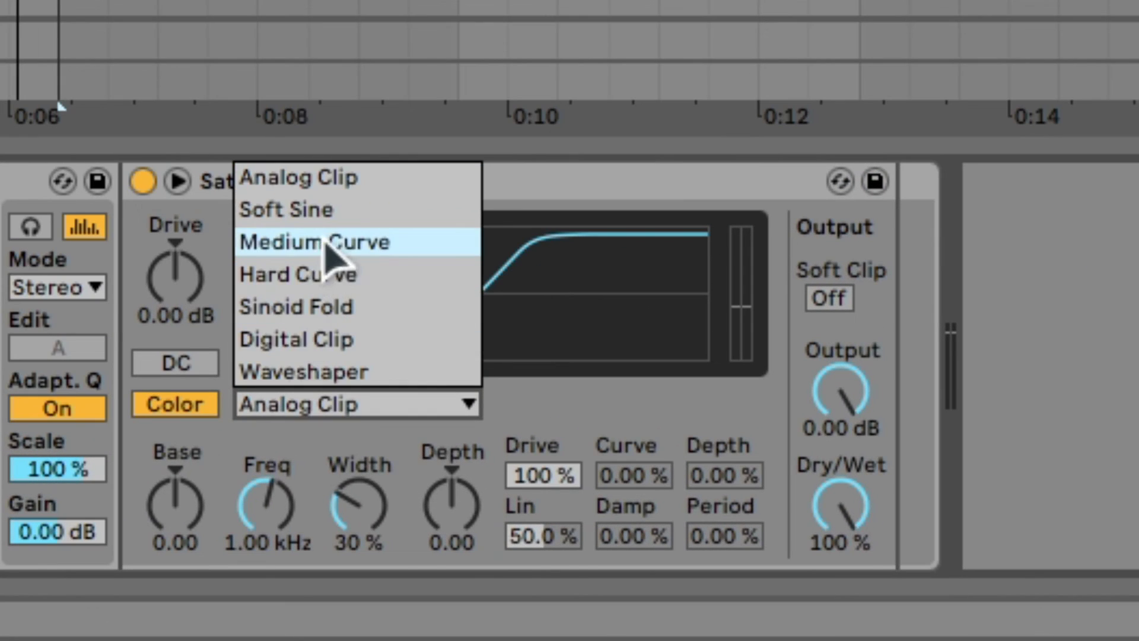
{"action": "left_click", "coordinate": [329, 252]}
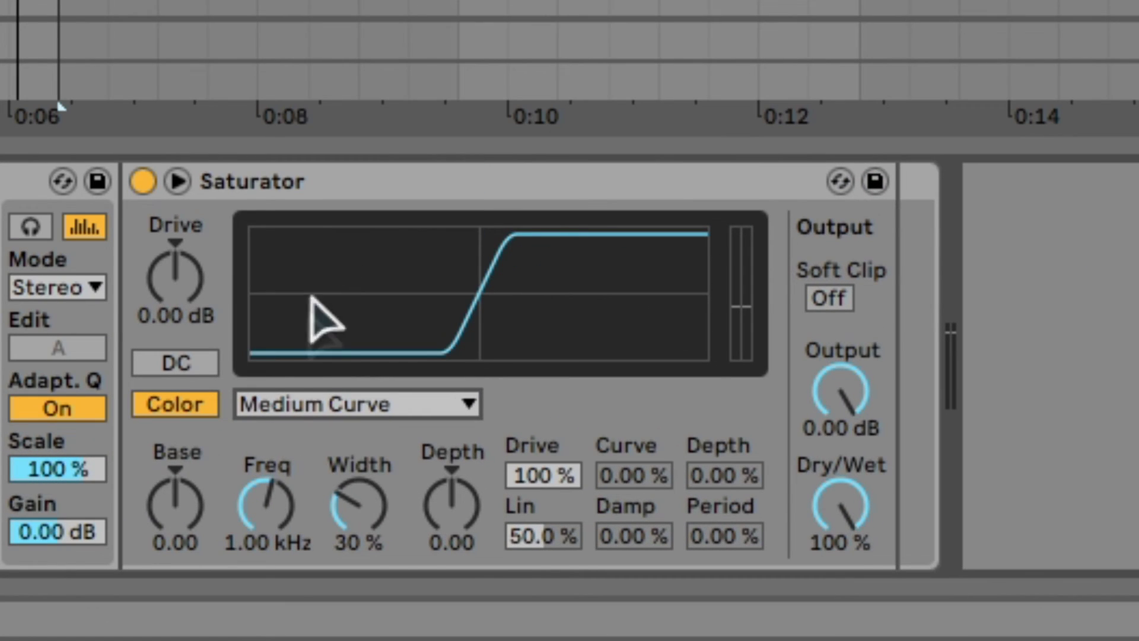
{"action": "left_click", "coordinate": [187, 522]}
{"action": "left_click_drag", "start_coordinate": [174, 495], "coordinate": [174, 549]}
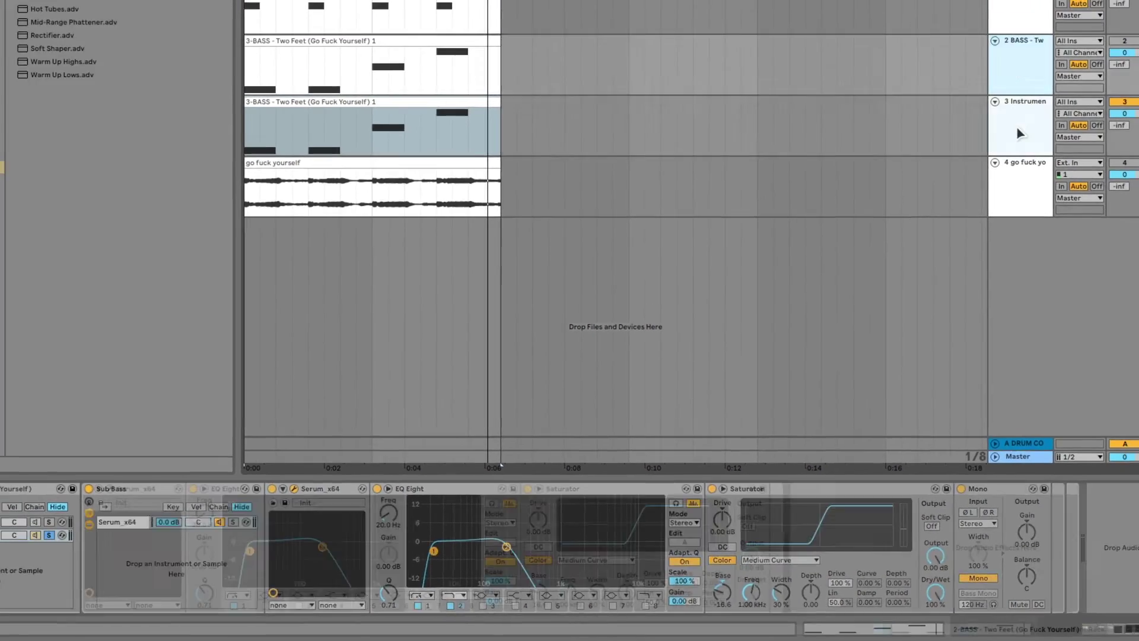
- Add a Utility after the Saturator in the Sub chain and switch it to Mono
{"action": "left_click", "coordinate": [1023, 127]}
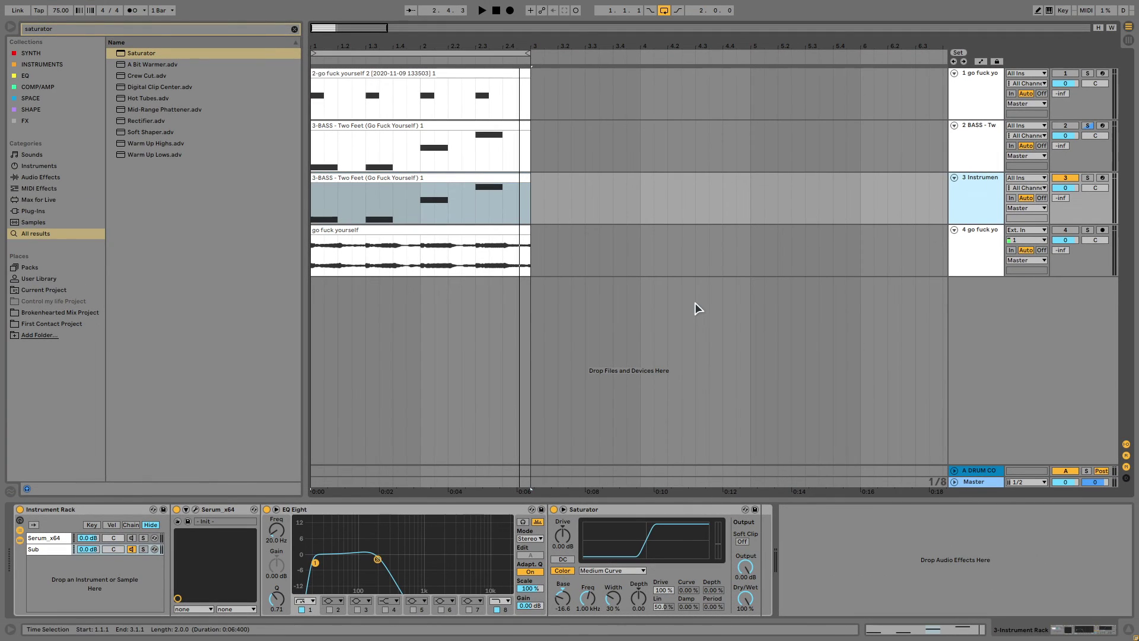
{"action": "key", "text": "ctrl+f"}
{"action": "type", "text": "utility"}
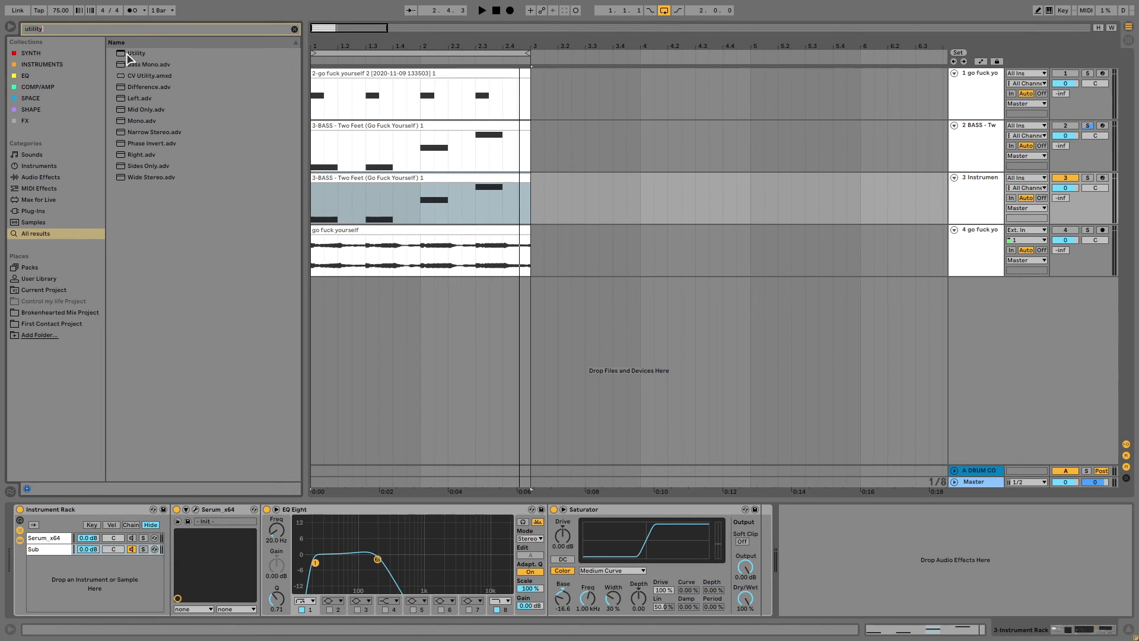
{"action": "left_click_drag", "start_coordinate": [134, 53], "coordinate": [778, 549]}
{"action": "left_click", "coordinate": [782, 586]}
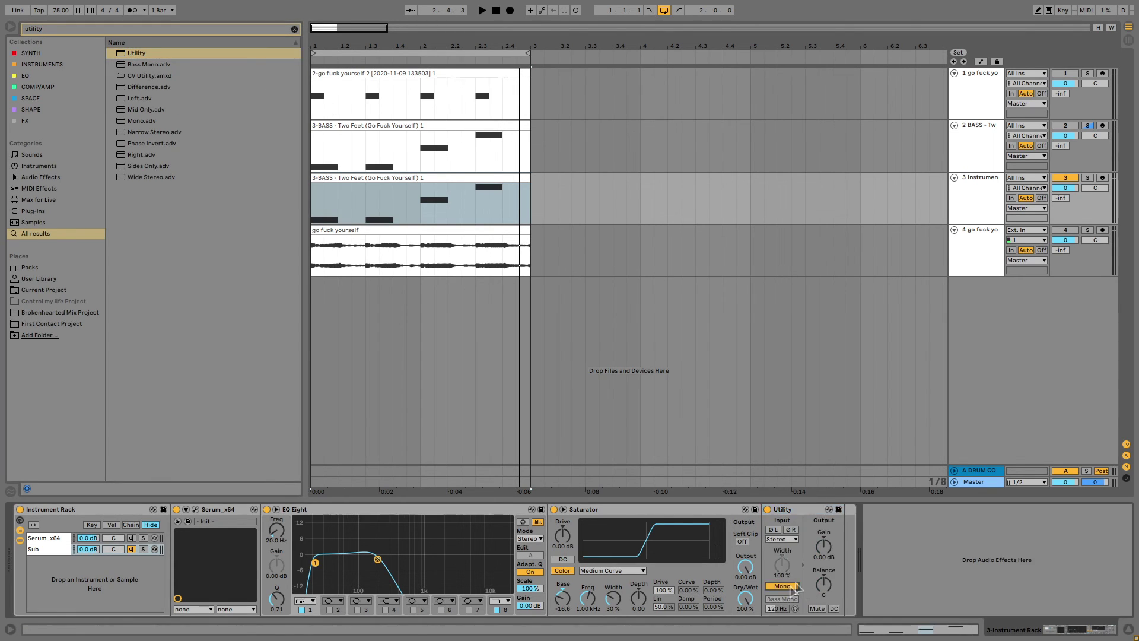
- Add an EQ Eight after Serum in the Serum_x64 chain and rename that chain Saw
{"action": "left_click", "coordinate": [328, 343]}
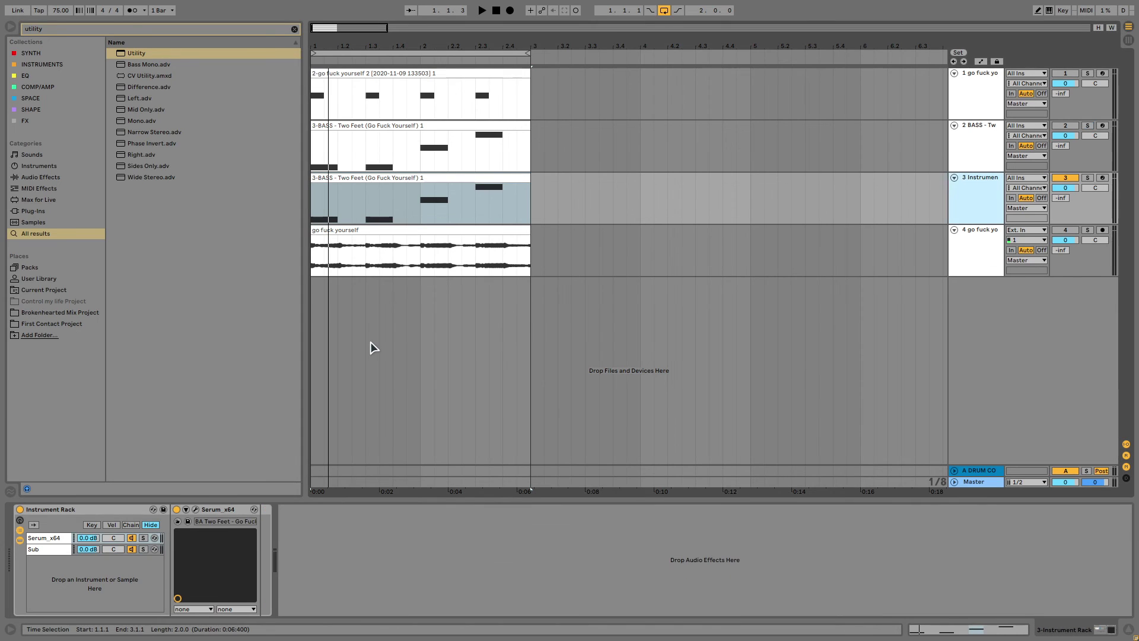
{"action": "key", "text": "ctrl+f"}
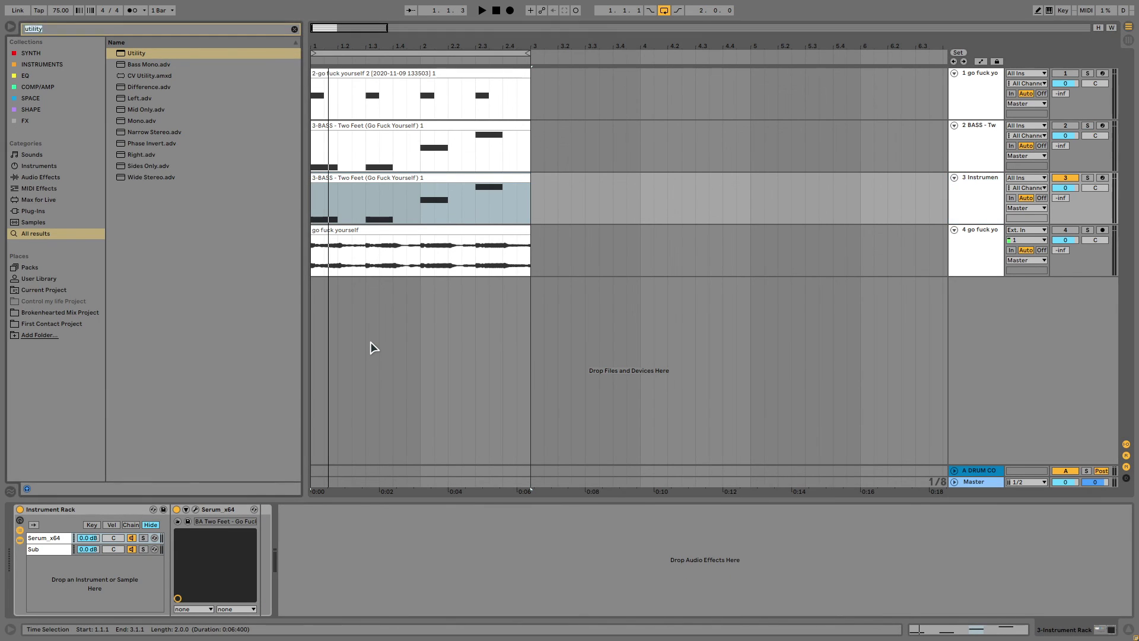
{"action": "type", "text": "eq"}
{"action": "mouse_move", "coordinate": [147, 67]}
{"action": "left_mouse_down"}
{"action": "mouse_move", "coordinate": [113, 475]}
{"action": "mouse_move", "coordinate": [89, 543]}
{"action": "mouse_move", "coordinate": [276, 542]}
{"action": "mouse_move", "coordinate": [257, 542]}
{"action": "left_mouse_up"}
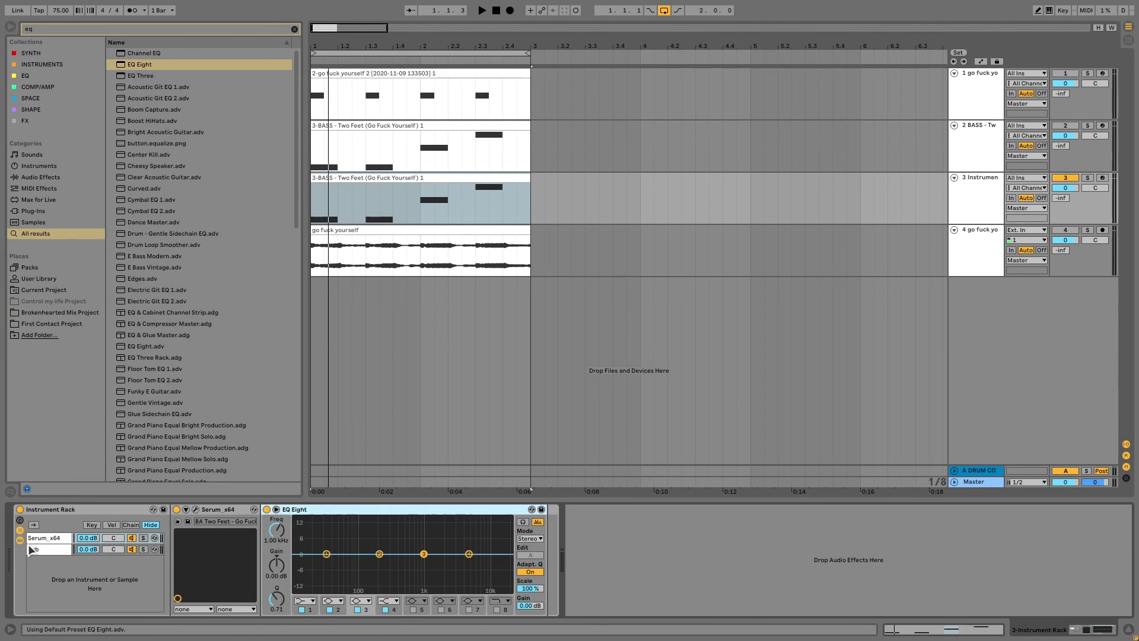
{"action": "double_click", "coordinate": [46, 538]}
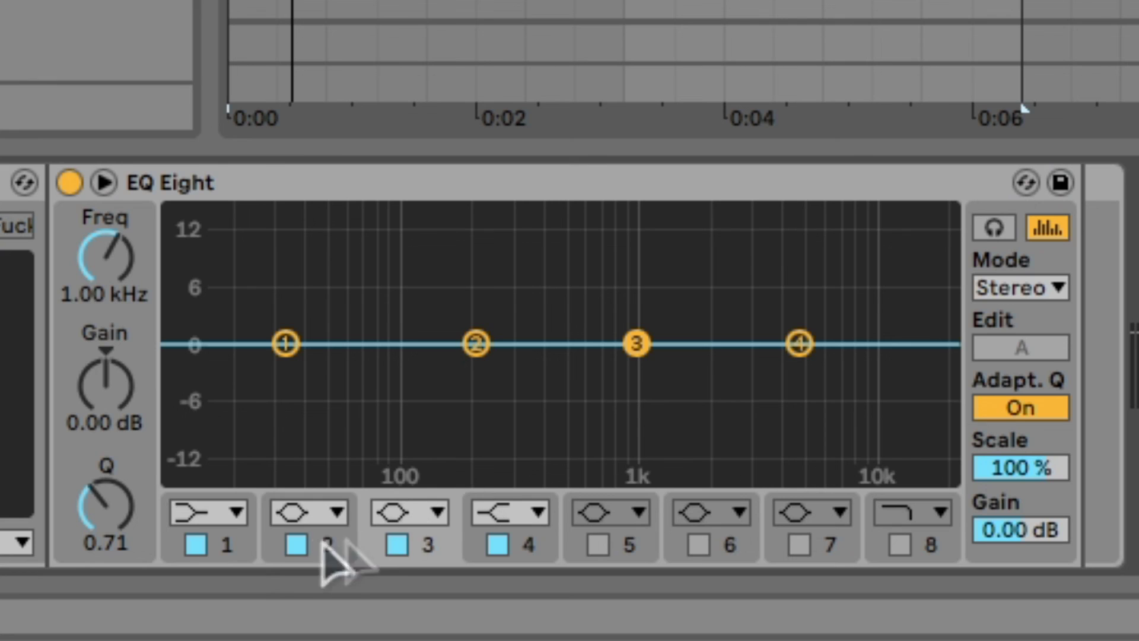
- Disable bands 2, 3 and 4 of the Saw chain's EQ Eight, and change band 1's filter shape and frequency
{"action": "left_click", "coordinate": [296, 545]}
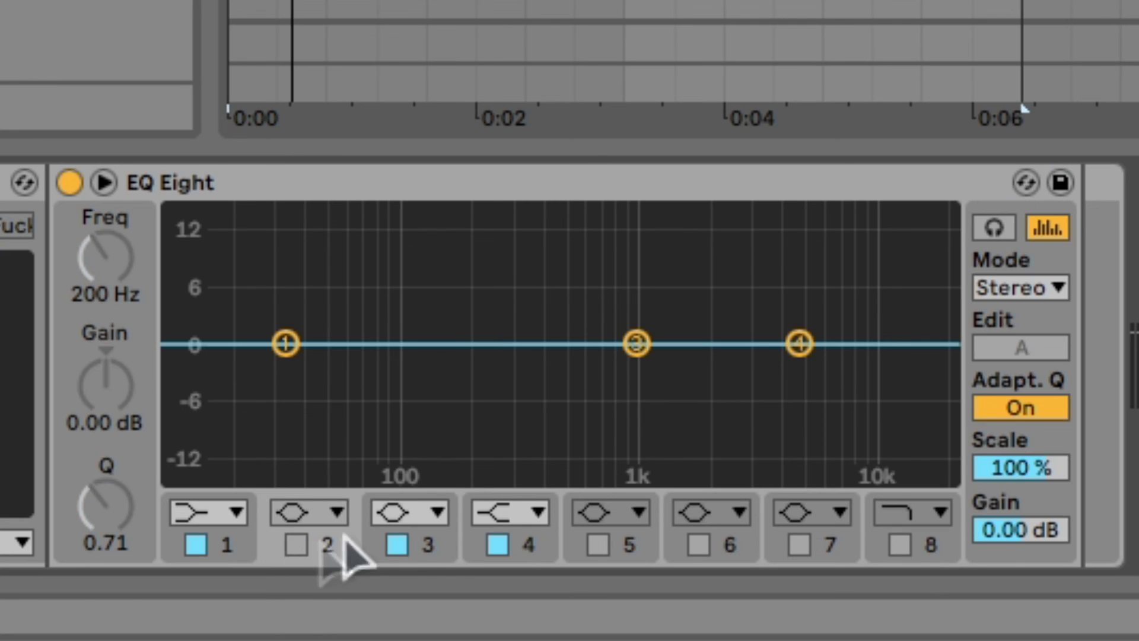
{"action": "left_click", "coordinate": [396, 545]}
{"action": "left_click", "coordinate": [492, 543]}
{"action": "left_click", "coordinate": [207, 511]}
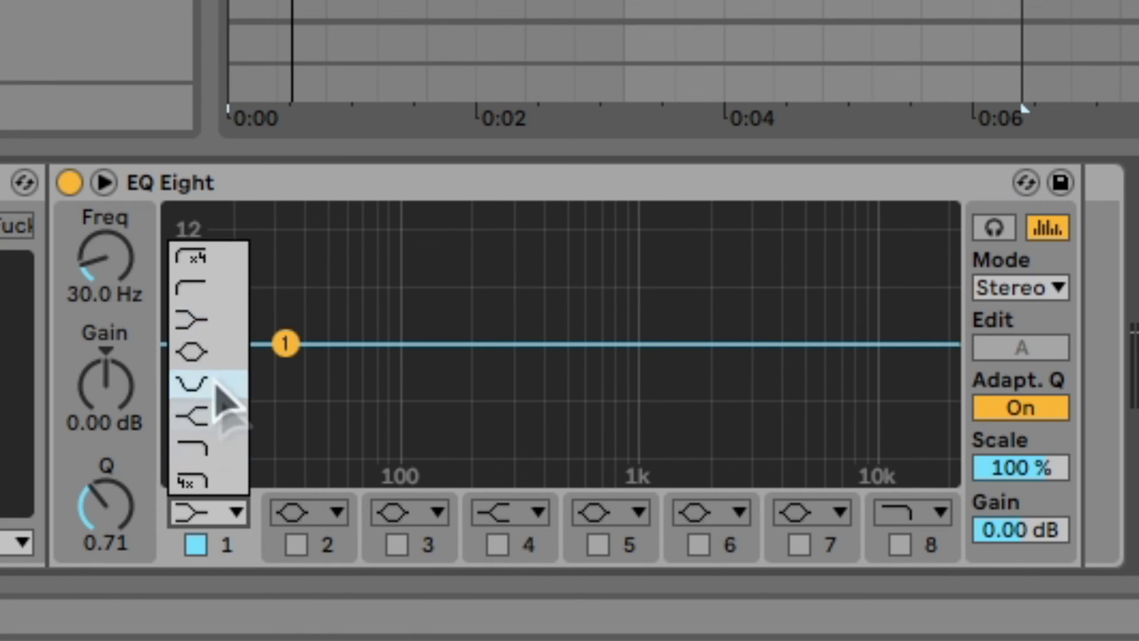
{"action": "left_click", "coordinate": [220, 385]}
{"action": "mouse_move", "coordinate": [153, 274]}
{"action": "left_mouse_down"}
{"action": "mouse_move", "coordinate": [153, 252]}
{"action": "mouse_move", "coordinate": [147, 293]}
{"action": "left_mouse_up"}
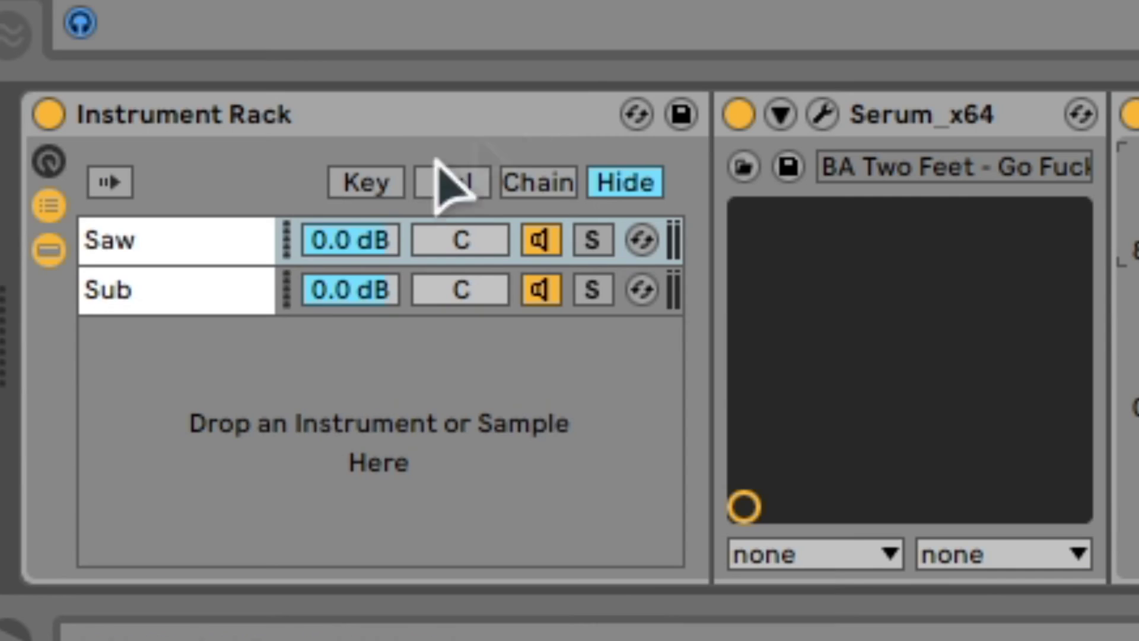
- Lower the Sub chain's volume to -0.5 dB in the Instrument Rack
{"action": "left_click", "coordinate": [336, 289]}
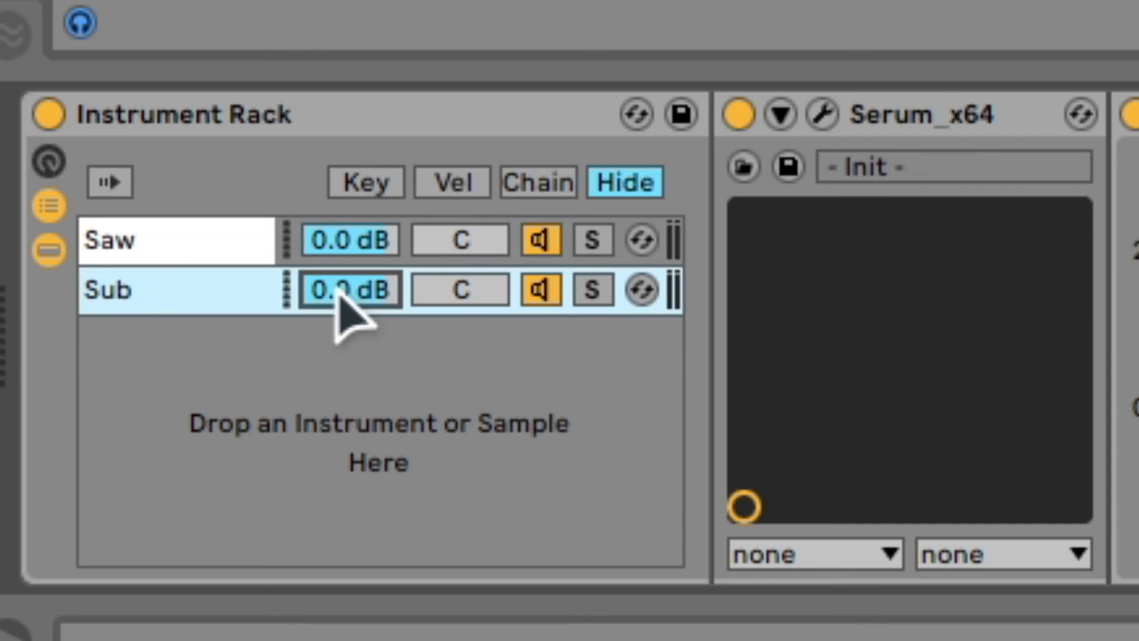
{"action": "type", "text": "-"}
{"action": "type", "text": ".5"}
{"action": "key", "text": "Return"}
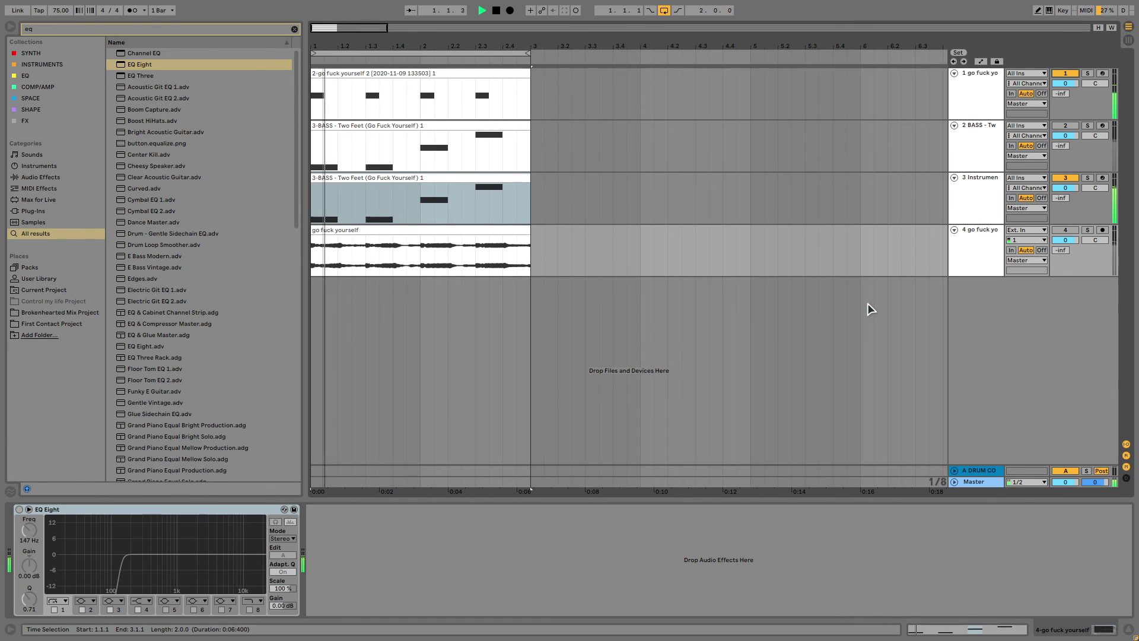
- Toggle solo on the original song's audio track during looped playback to compare it with the recreated bass and drums
{"action": "key", "text": "s"}
{"action": "key", "text": "s"}
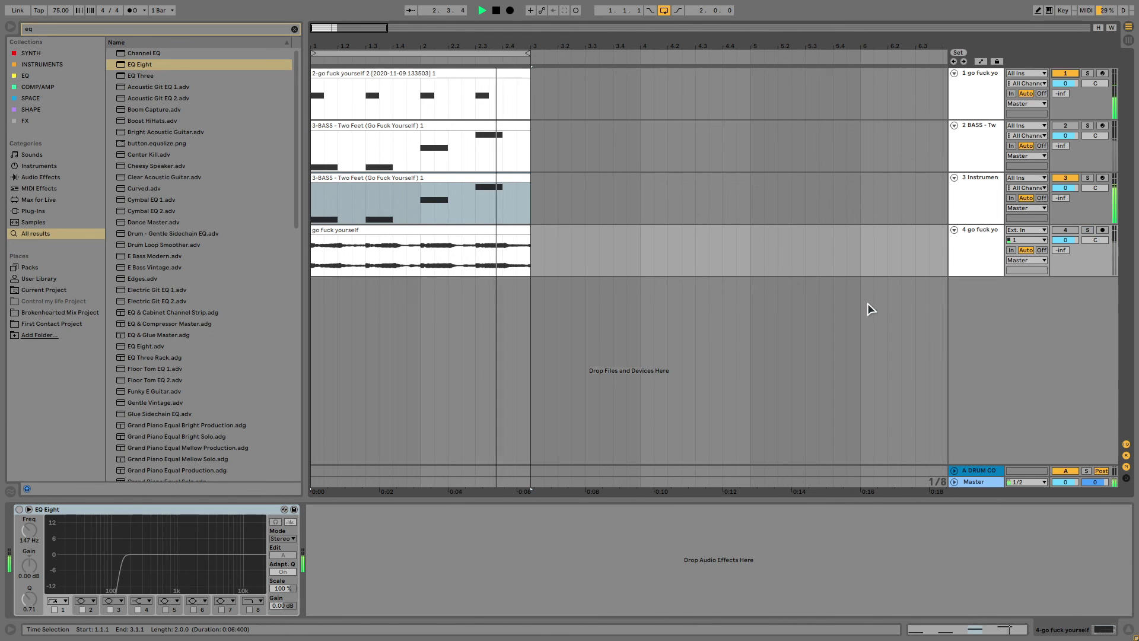
{"action": "key", "text": "s"}
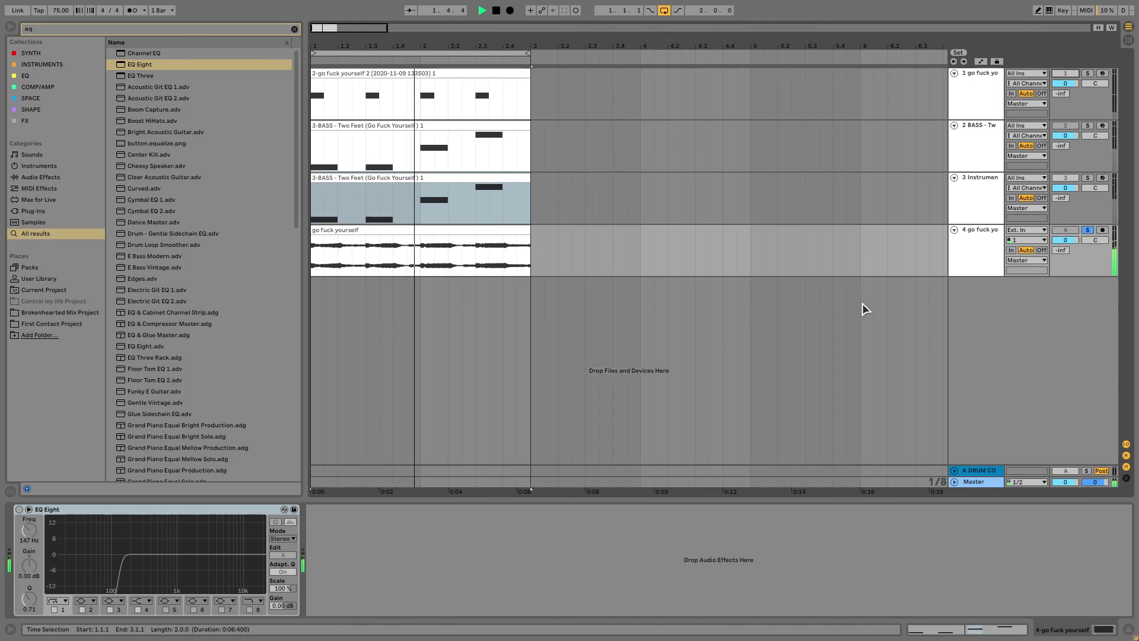
{"action": "key", "text": "s"}
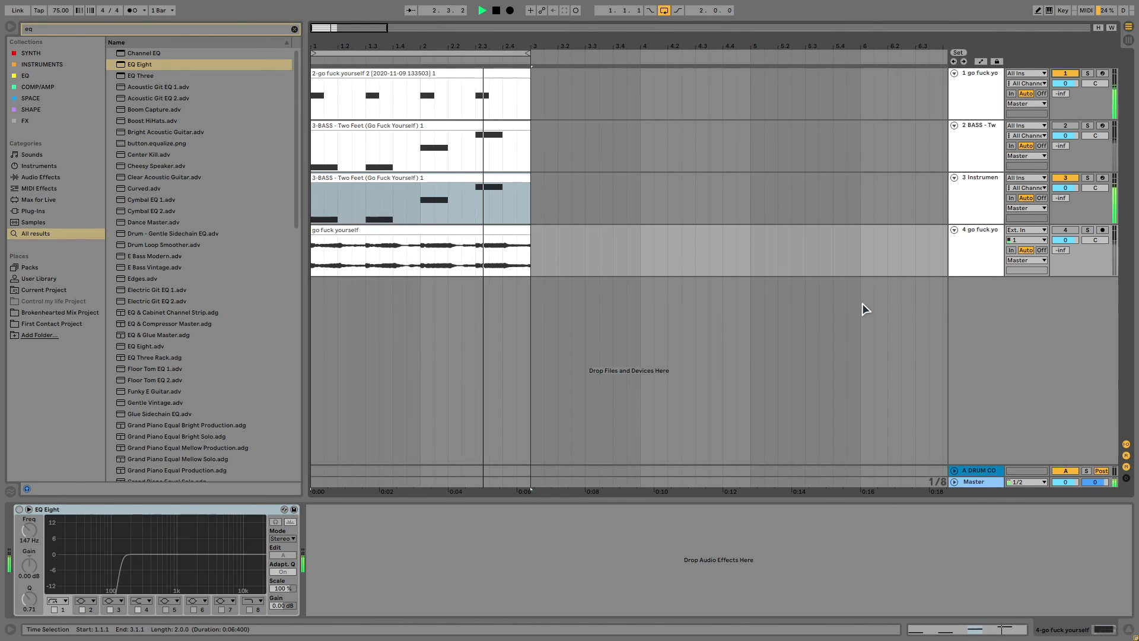